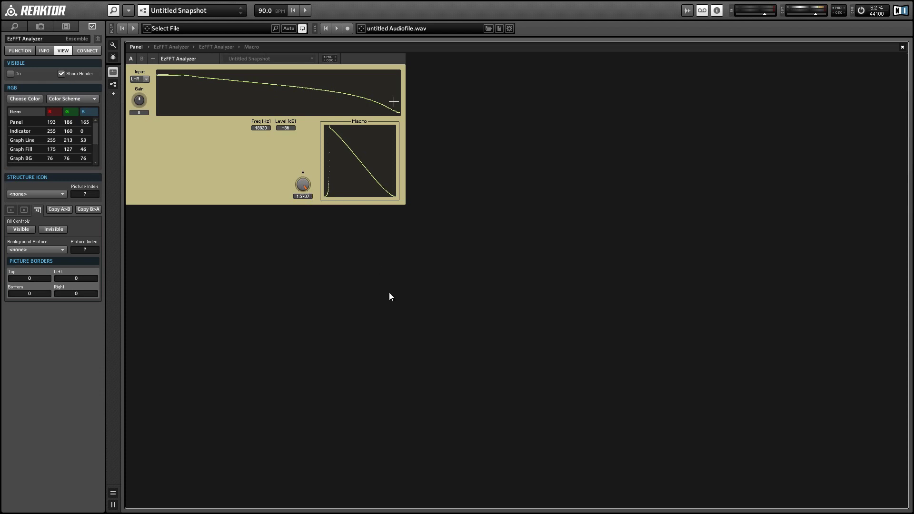
- Drag the macro's B knob through other values, leaving it at 1.5707 with a sawtooth-shaped scope curve
mouse_move(303, 185)
mouse_down()
mouse_move(306, 241)
mouse_move(289, 173)
mouse_up()
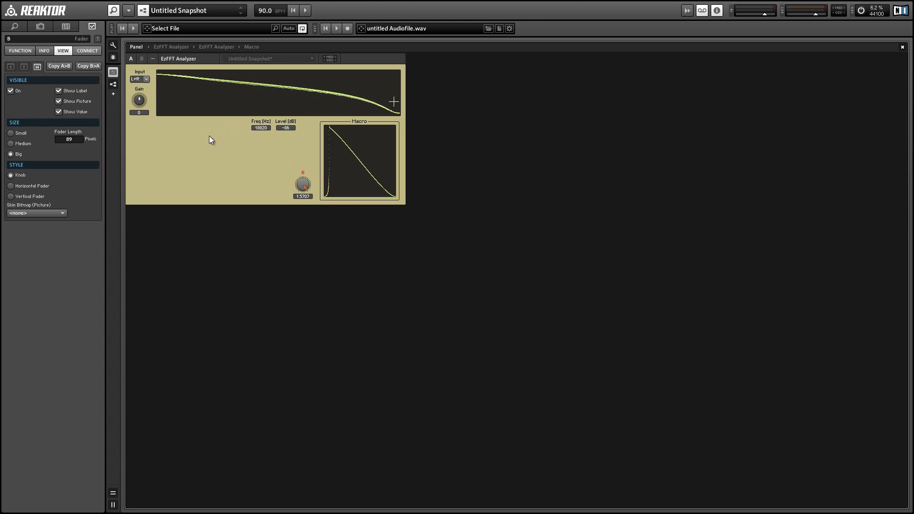
- Reopen EzFFT Analyzer.ens from Recent Files, discarding changes to the current ensemble
click(216, 158)
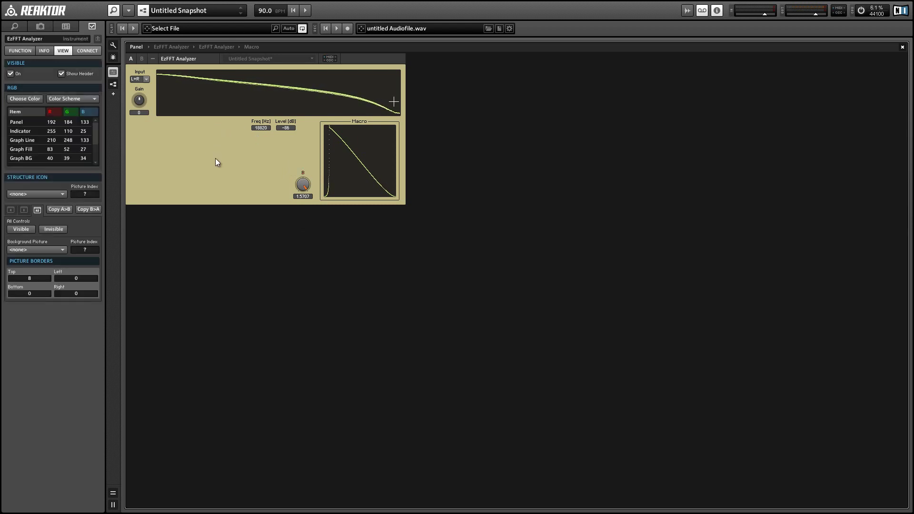
click(129, 9)
mouse_move(138, 23)
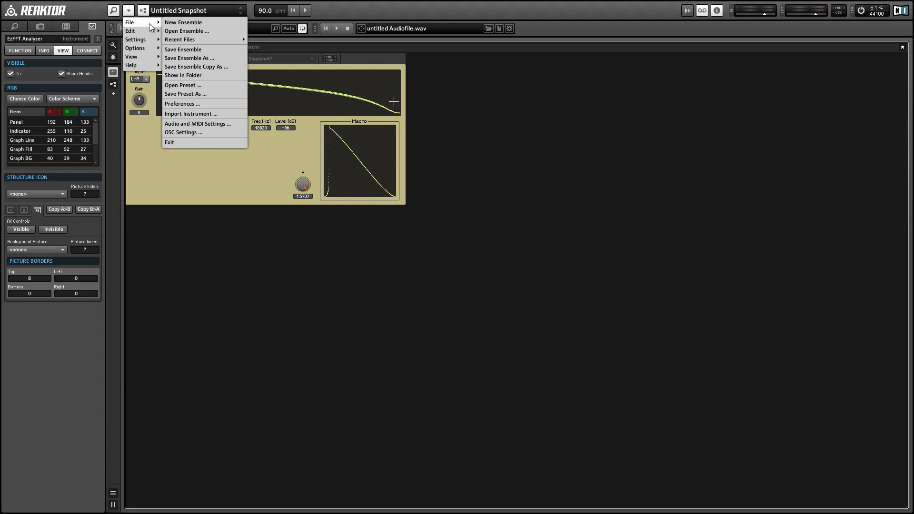
mouse_move(191, 40)
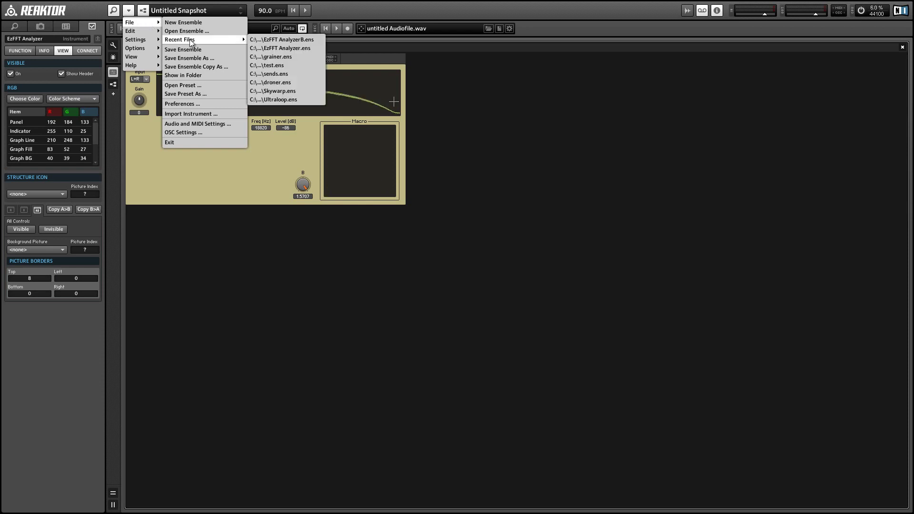
click(282, 48)
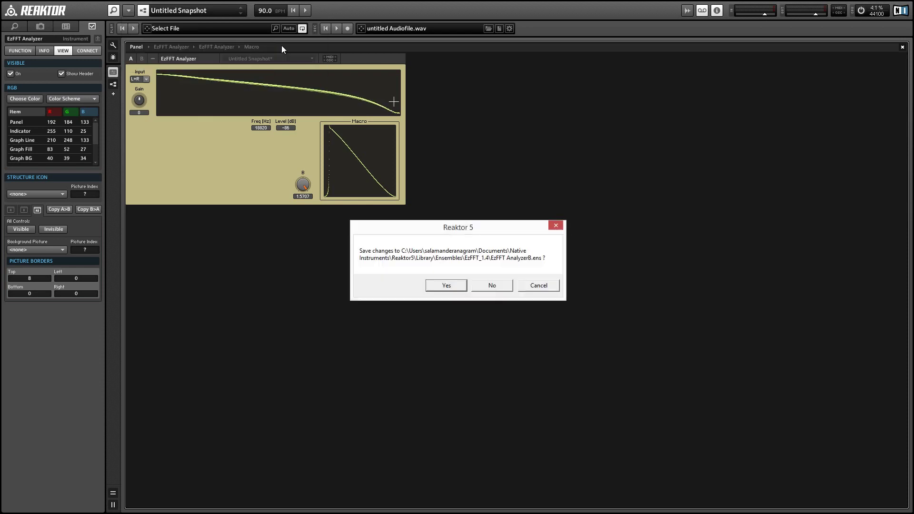
click(495, 284)
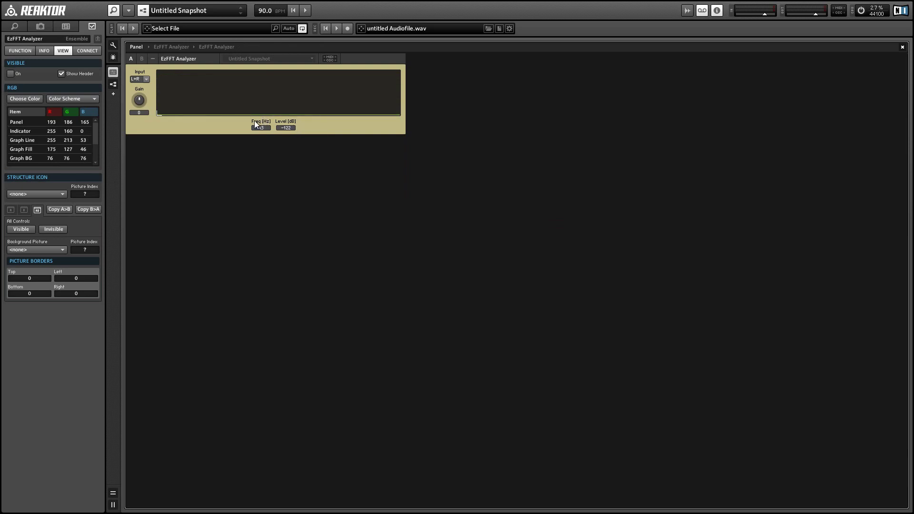
- Switch to Structure view and move the EzFFT Analyzer macro down and right
key(ctrl+Tab)
drag(207, 76, 321, 124)
click(274, 143)
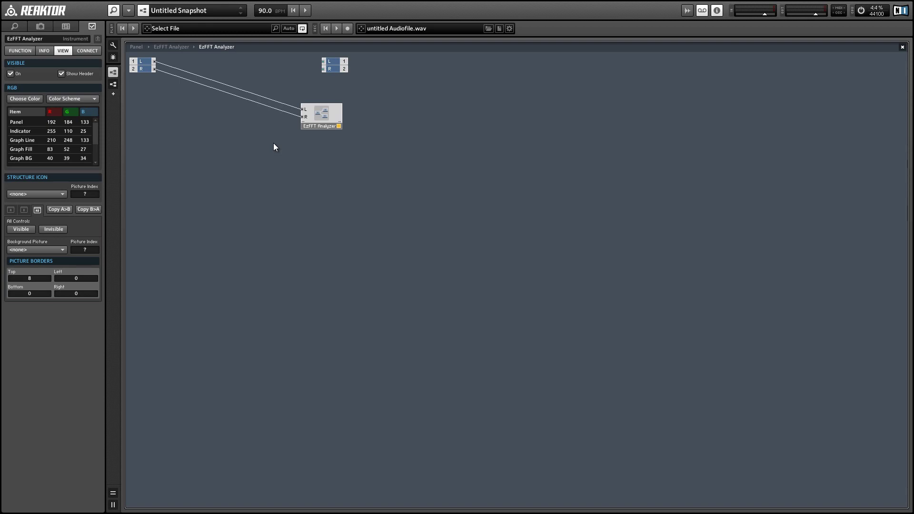
- Insert a Macro via 'mac' search, wire its Out to the analyzer's L and R, and enter it
double_click(234, 134)
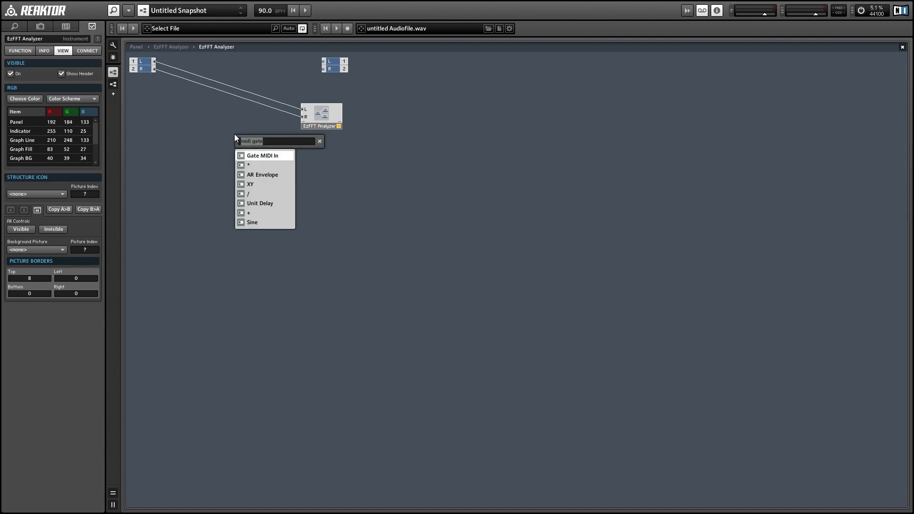
text(mac)
key(Return)
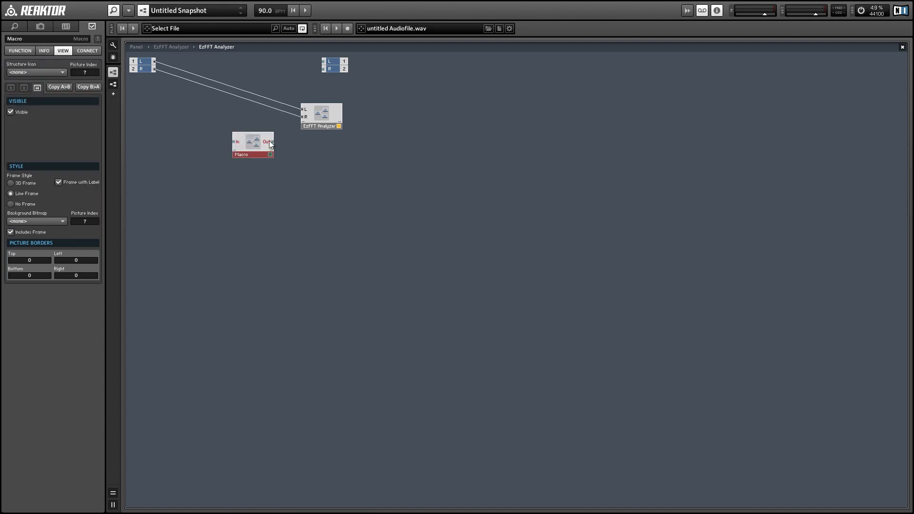
drag(302, 114, 268, 120)
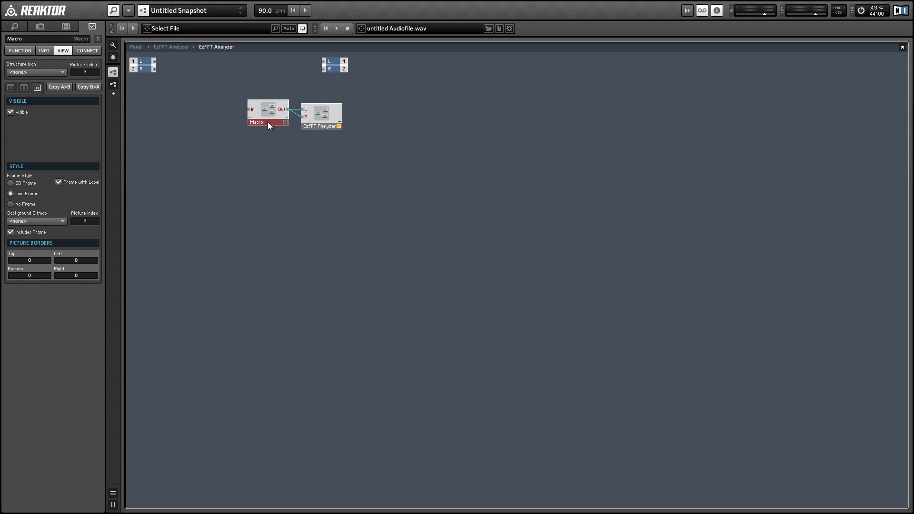
click(261, 145)
double_click(269, 109)
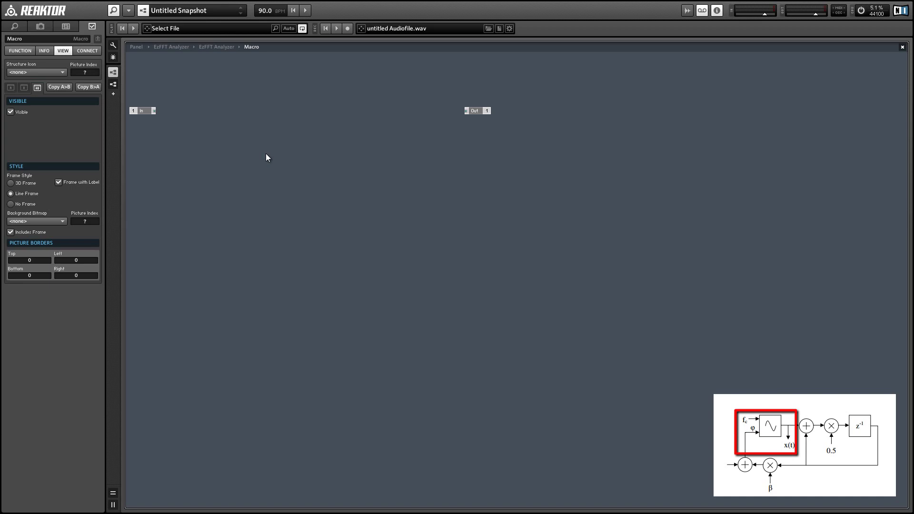
- Insert a Ramp Osc built-in module into the macro's structure
right_click(265, 111)
mouse_move(276, 117)
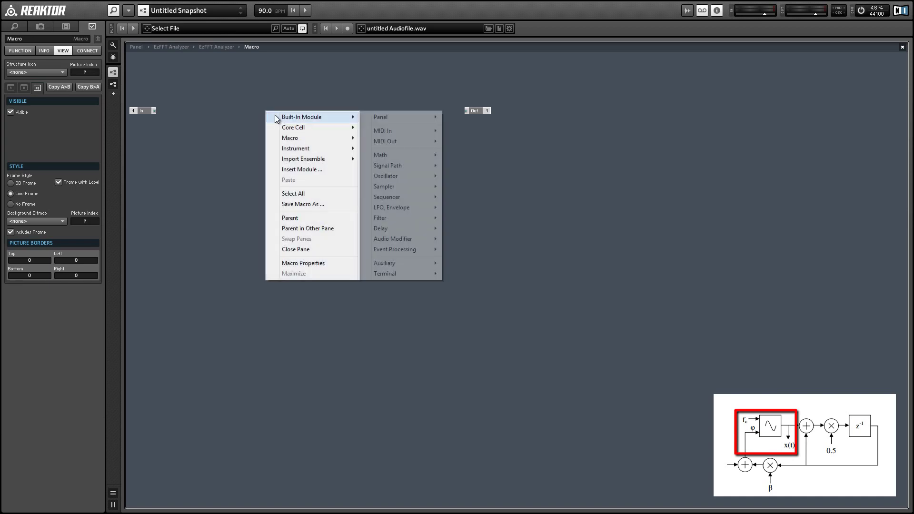
mouse_move(415, 177)
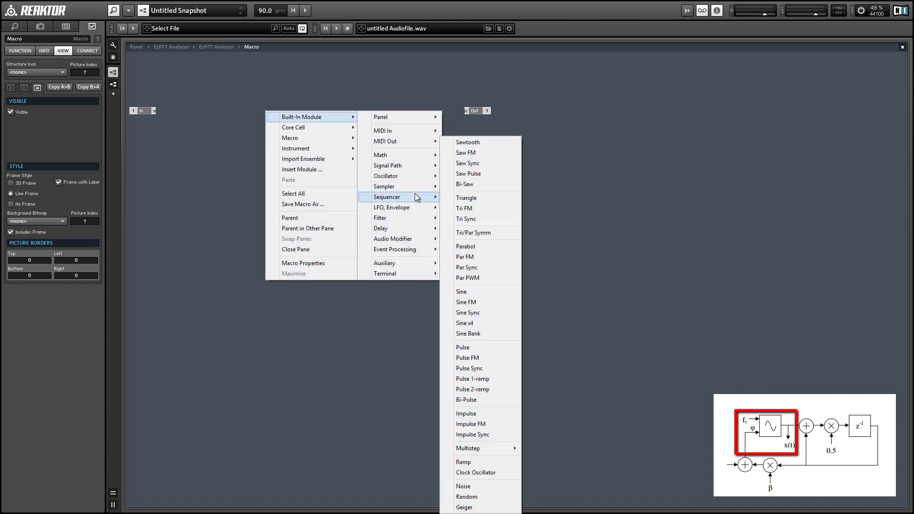
click(481, 463)
drag(288, 140, 366, 190)
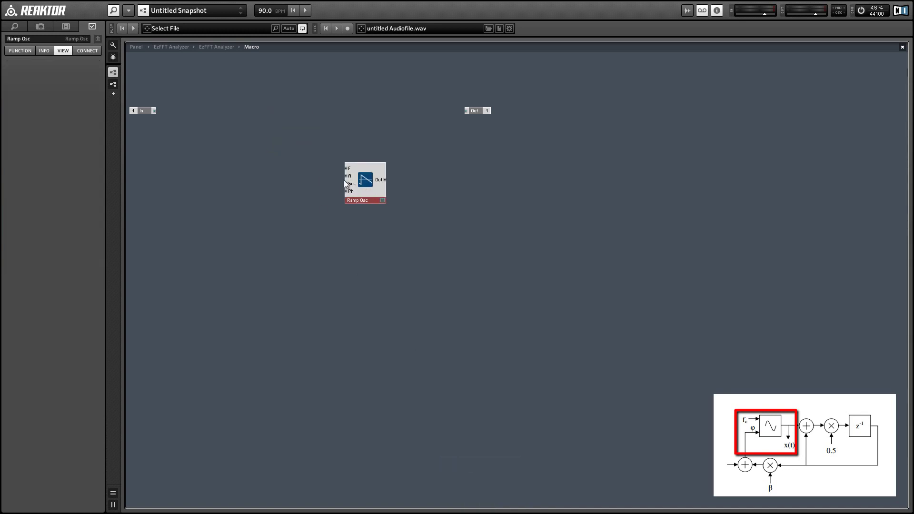
click(336, 159)
drag(334, 152, 359, 179)
- Add a MIDI Note Pitch module to the left of the oscillator
right_click(252, 120)
mouse_move(270, 125)
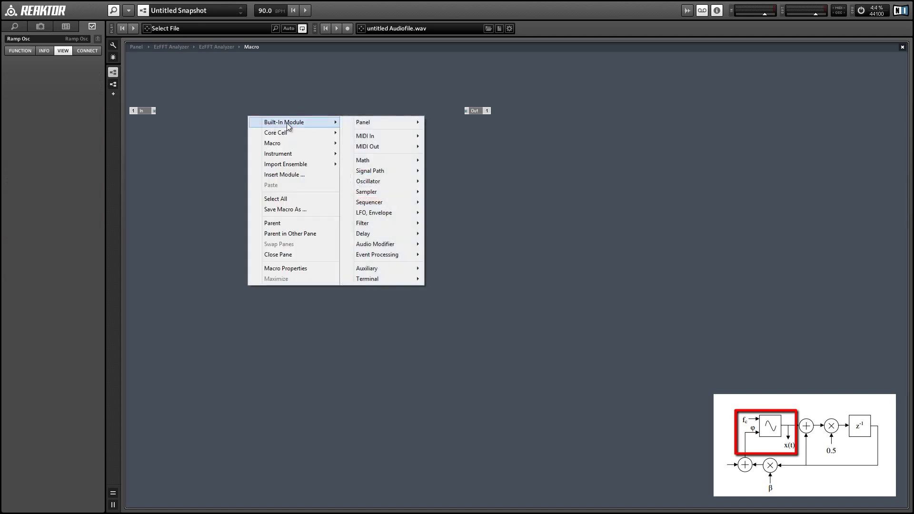
mouse_move(396, 140)
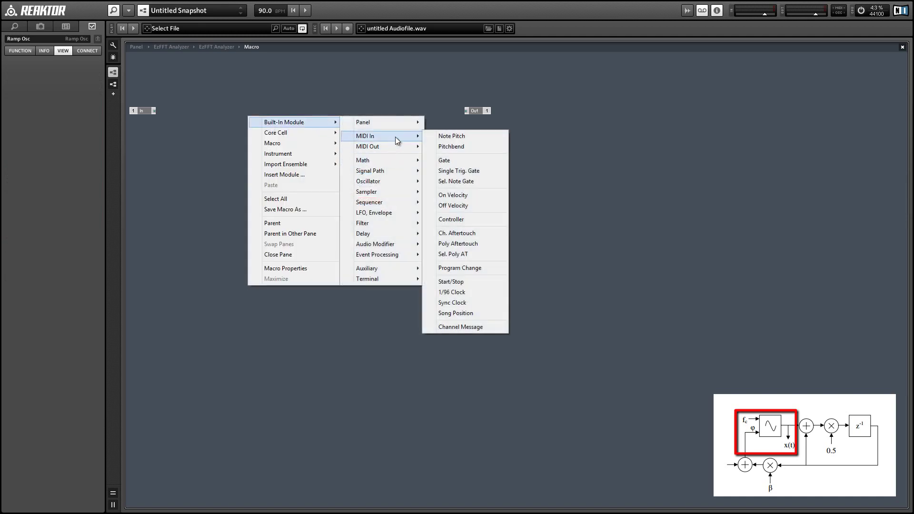
click(451, 136)
drag(263, 123, 223, 153)
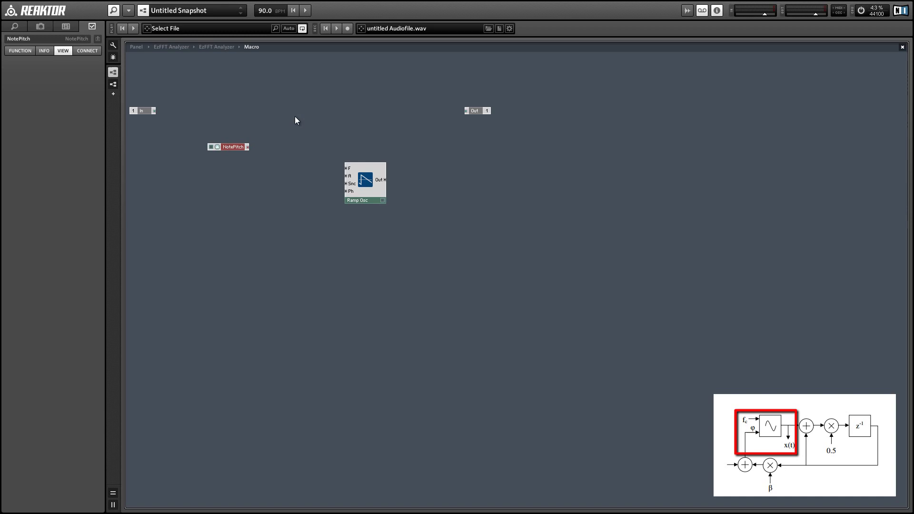
- Add an Expon. (F) converter between Note Pitch and the Ramp Osc's F input
right_click(296, 114)
mouse_move(307, 120)
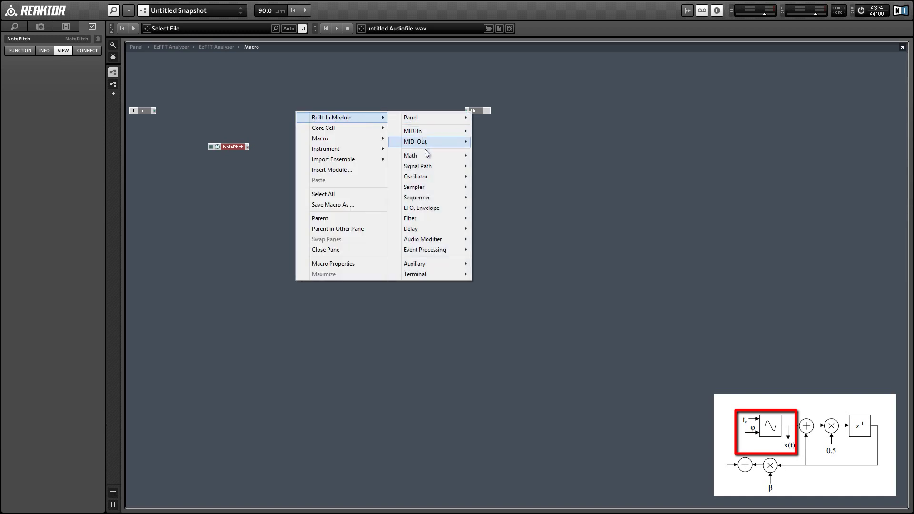
mouse_move(425, 155)
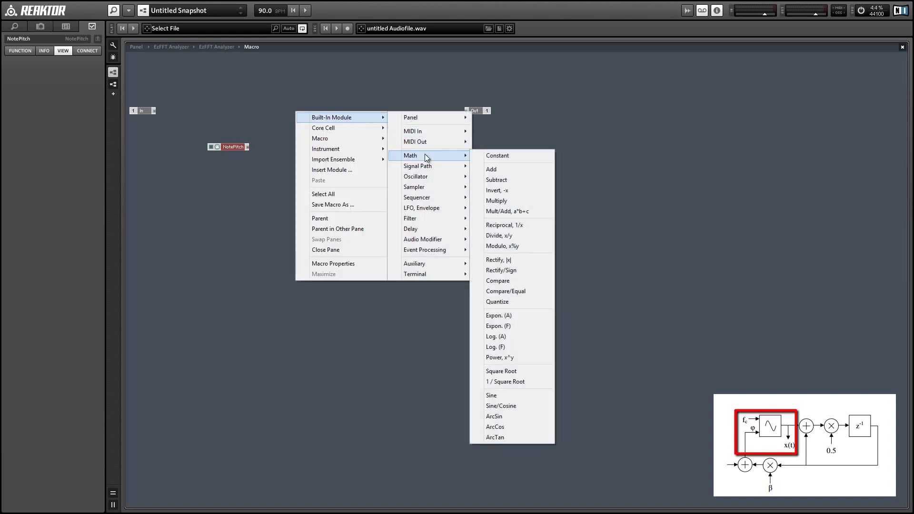
click(499, 327)
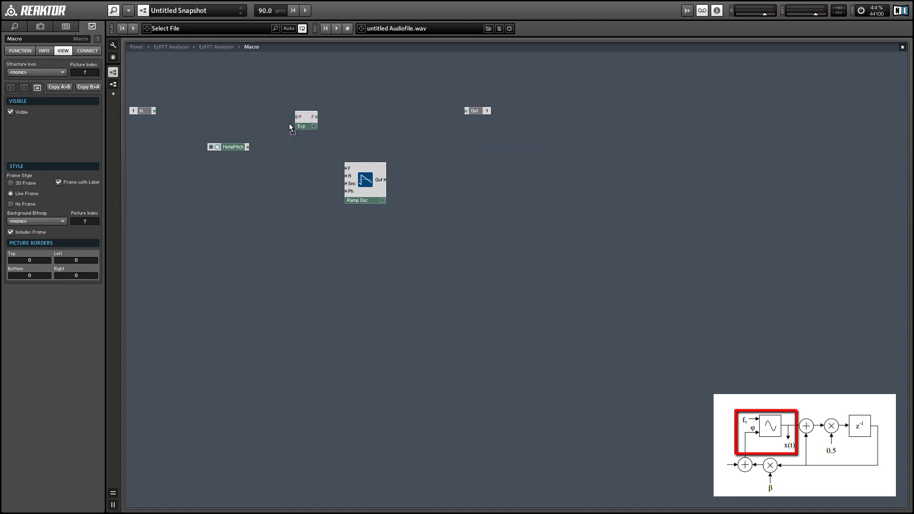
drag(248, 142, 249, 144)
drag(311, 127, 269, 151)
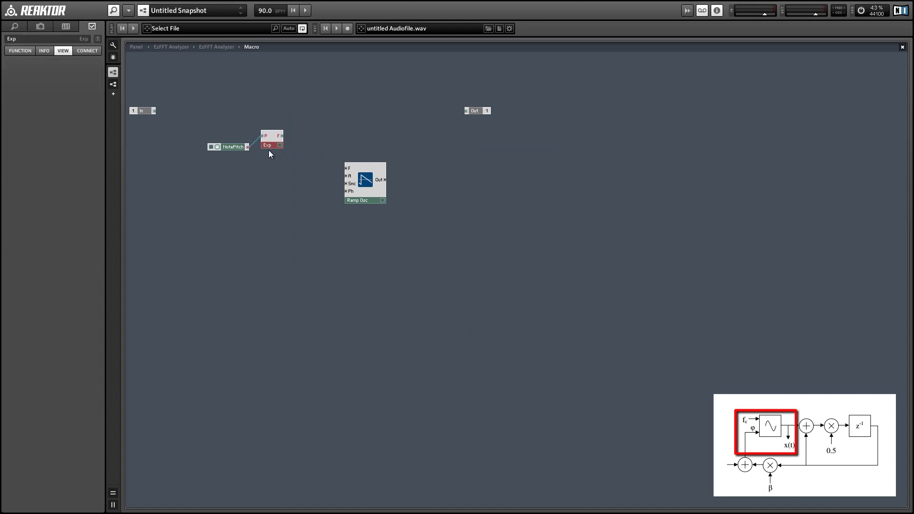
drag(321, 163, 346, 168)
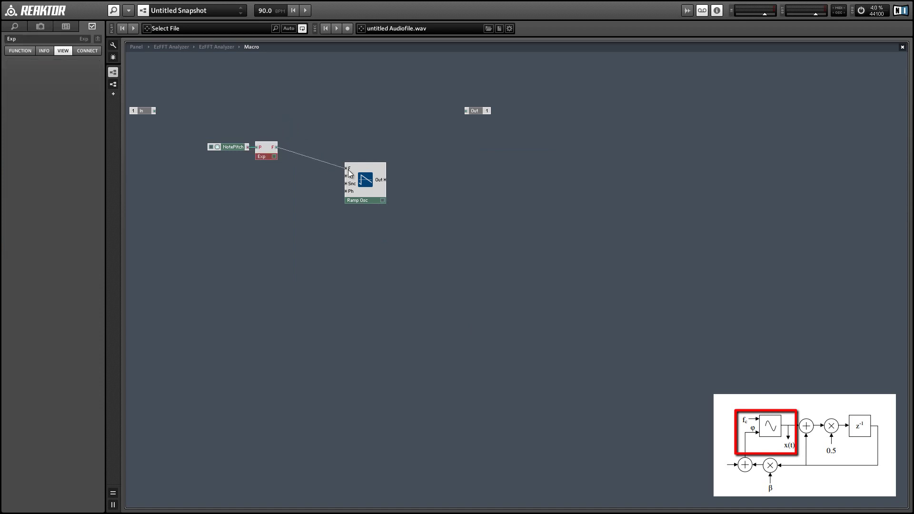
drag(216, 120, 332, 180)
- Feed a constant 1 into the Ramp Osc's amplitude input
right_click(346, 176)
click(362, 192)
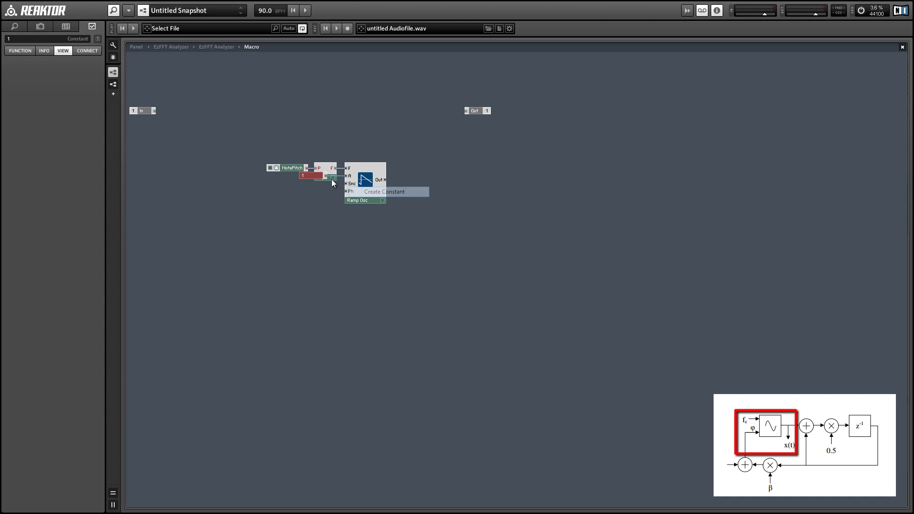
drag(296, 171, 311, 194)
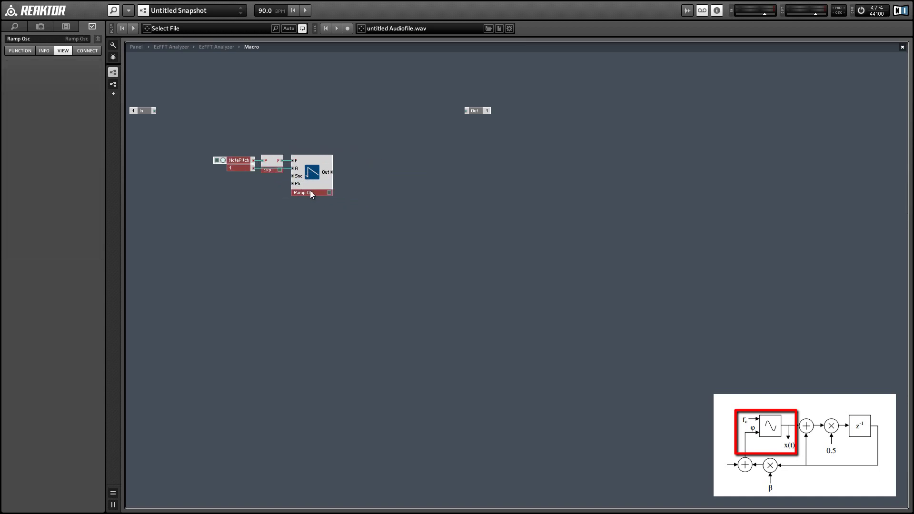
- Insert a Math Add module fed by the Ramp Osc output
click(261, 205)
right_click(412, 156)
mouse_move(427, 164)
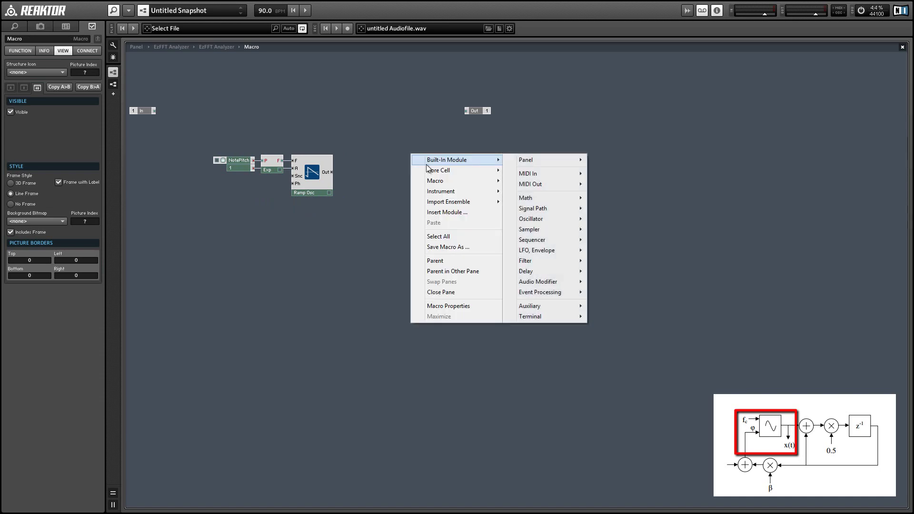
mouse_move(580, 187)
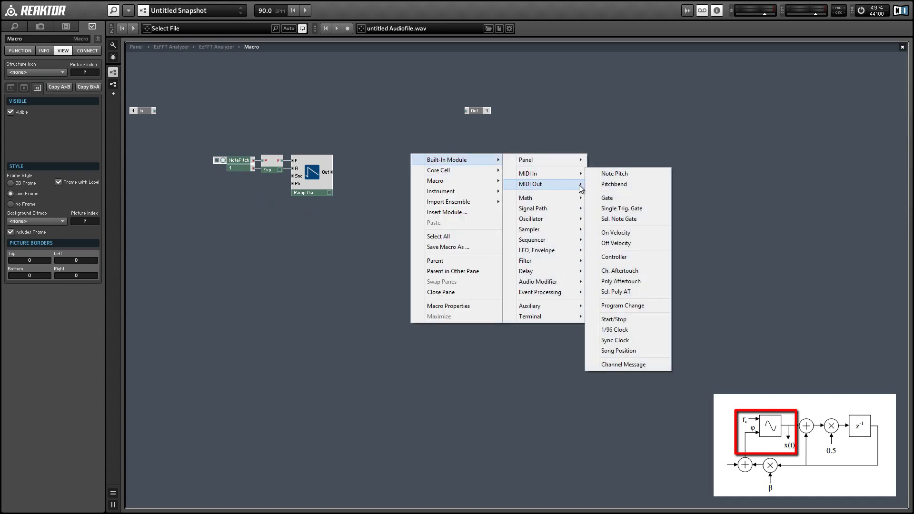
mouse_move(548, 198)
click(598, 211)
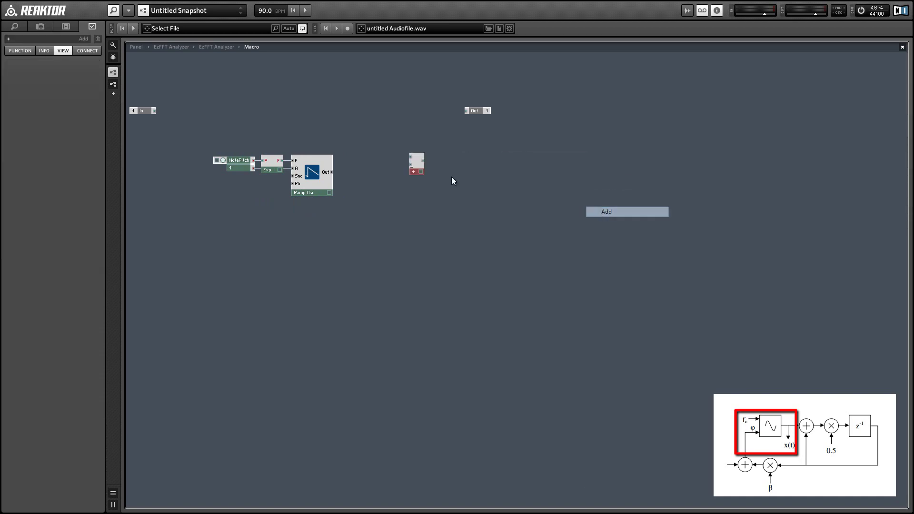
drag(332, 172, 371, 187)
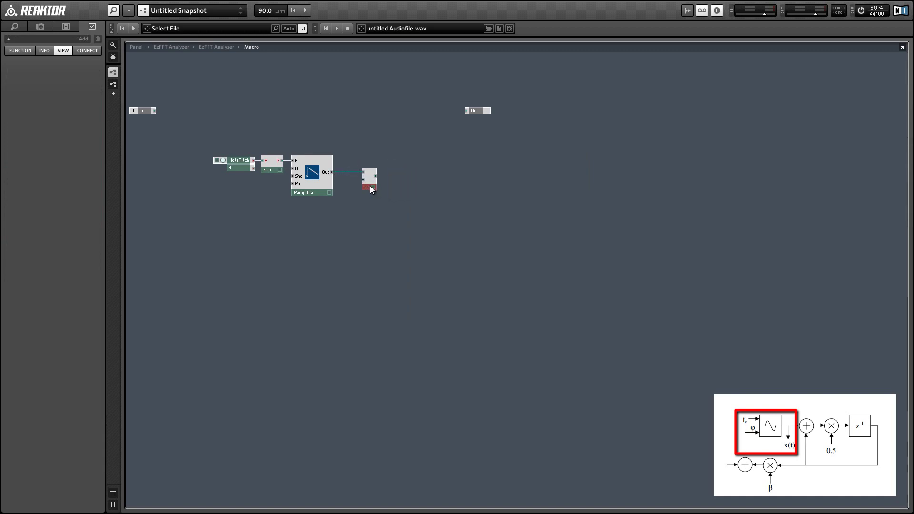
- Add a Sine module after the Add and wire its output to the macro's Out
right_click(445, 171)
mouse_move(463, 177)
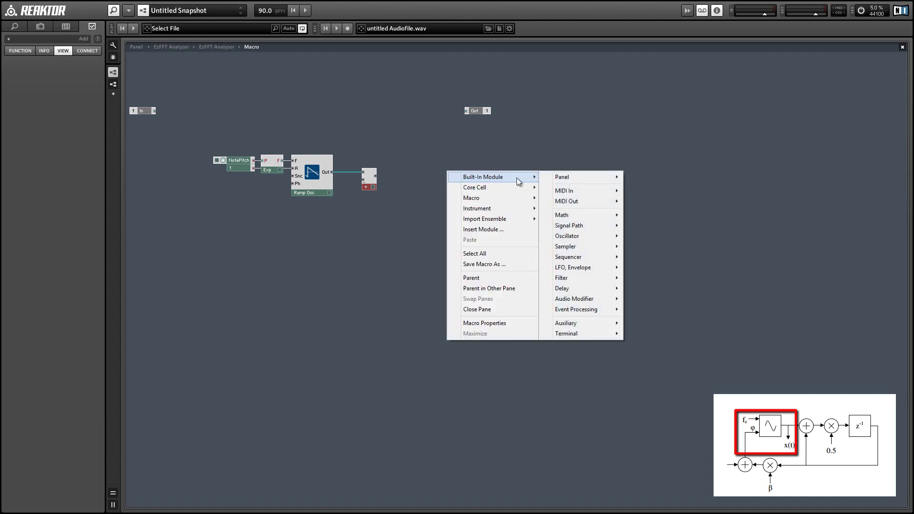
mouse_move(573, 218)
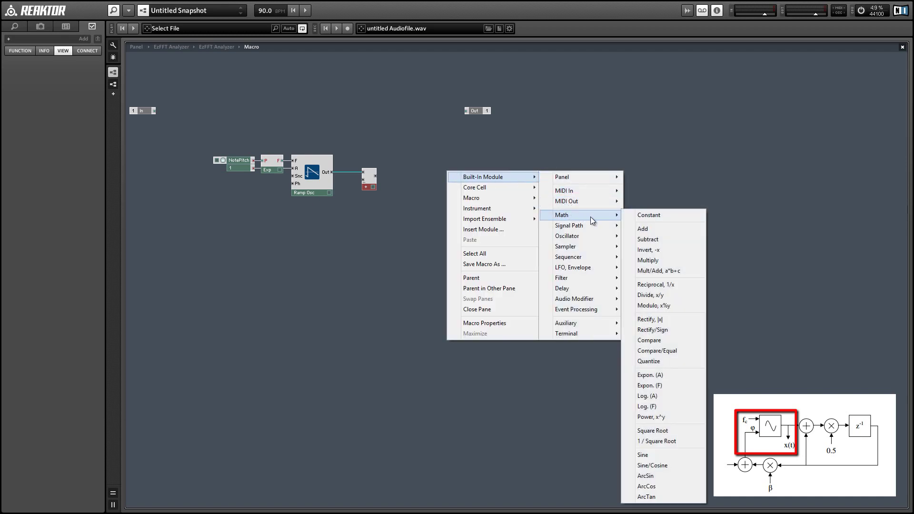
click(675, 455)
drag(470, 189, 391, 176)
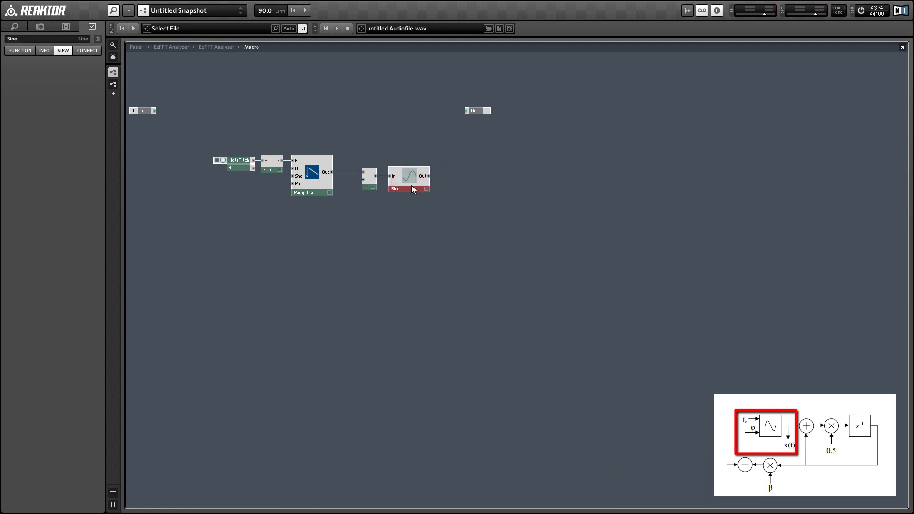
click(351, 174)
drag(368, 187, 368, 188)
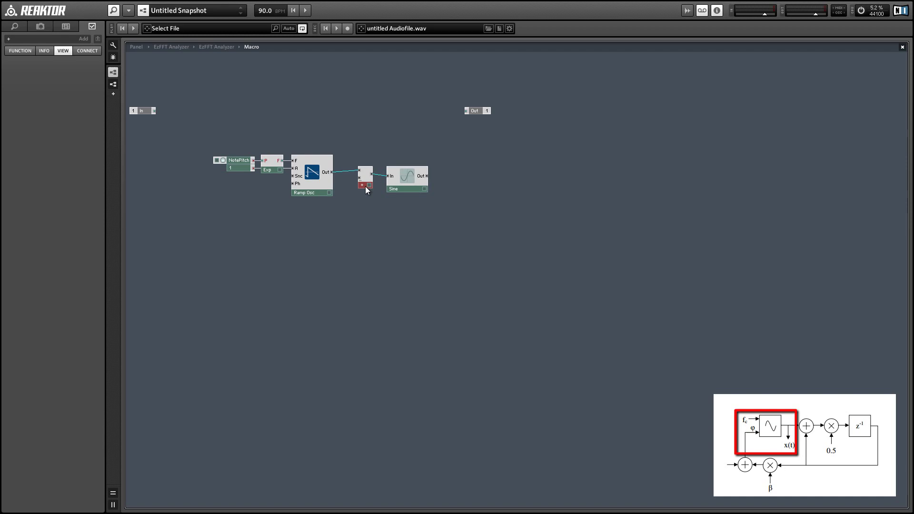
drag(366, 186, 368, 187)
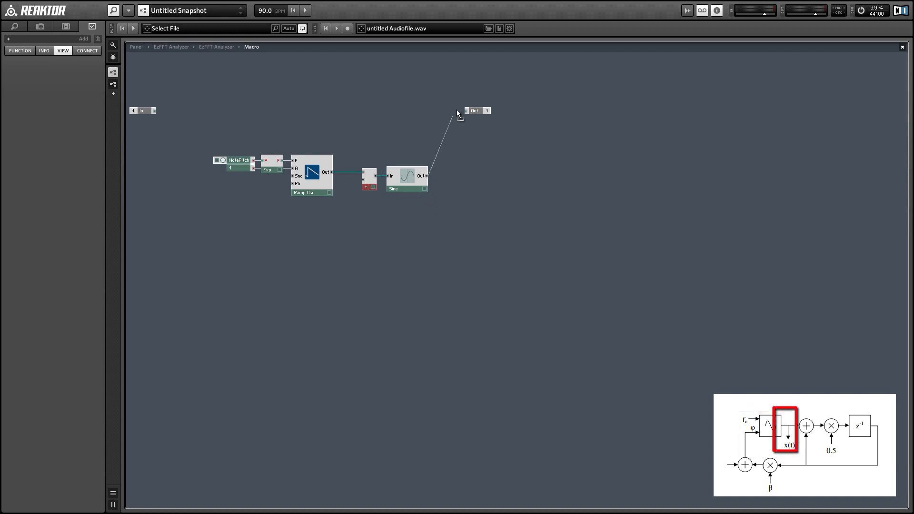
drag(456, 109, 462, 171)
click(477, 111)
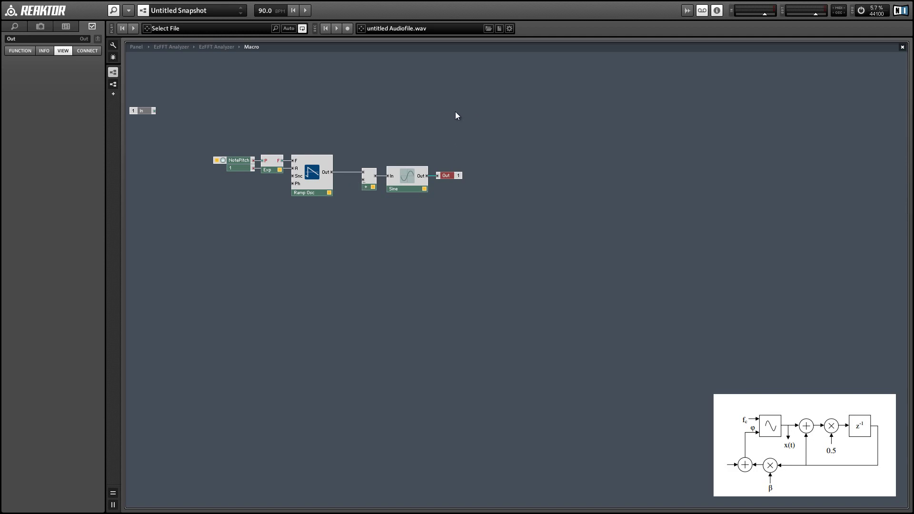
click(501, 139)
- Add a second Add module below the Sine, fed by the Sine output
right_click(557, 137)
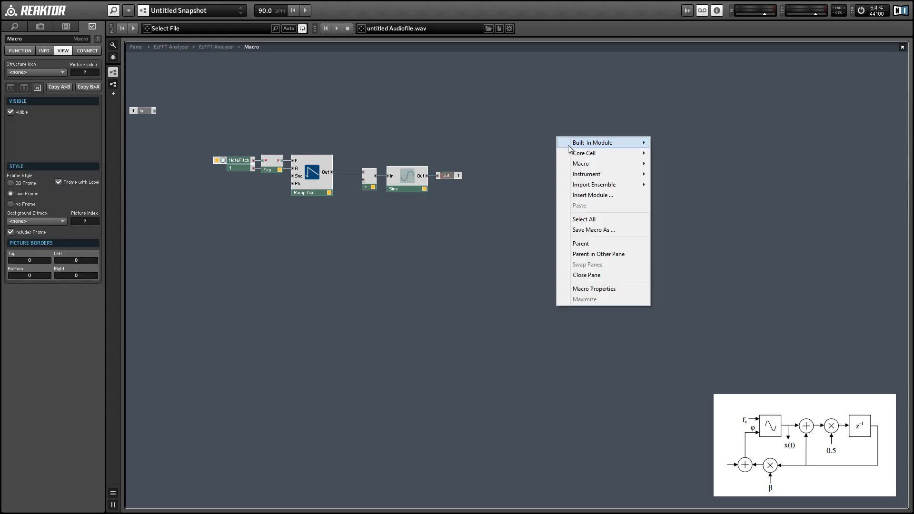
mouse_move(574, 144)
mouse_move(677, 181)
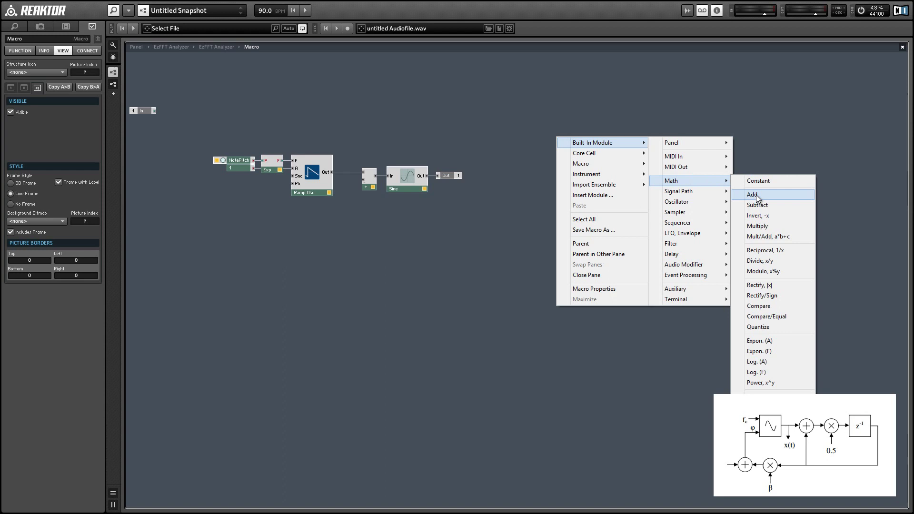
click(751, 197)
drag(564, 158, 496, 215)
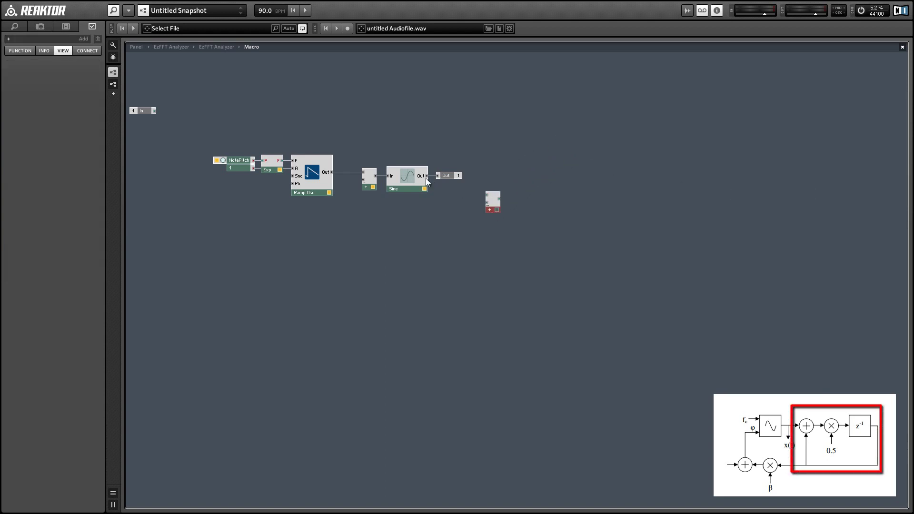
drag(427, 175, 460, 216)
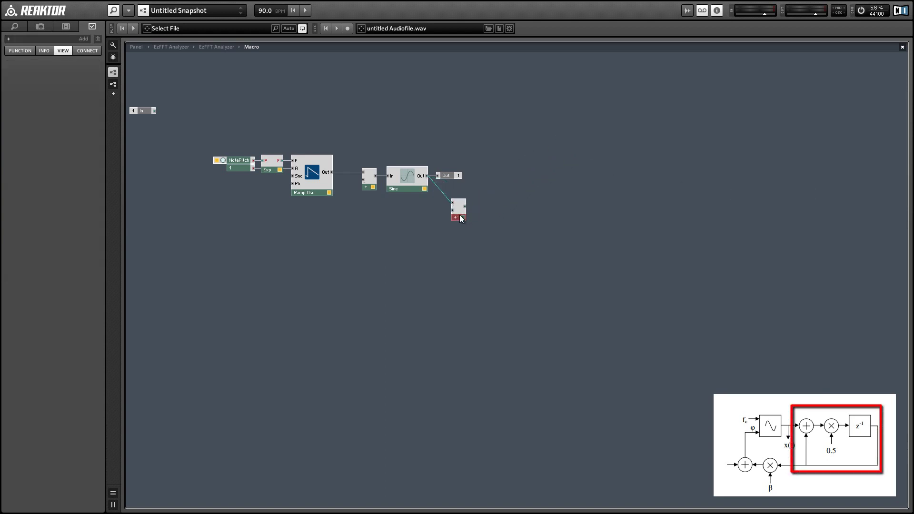
- Follow the Add with a Multiply scaled by a constant of 0.5
right_click(521, 204)
mouse_move(542, 211)
mouse_move(646, 247)
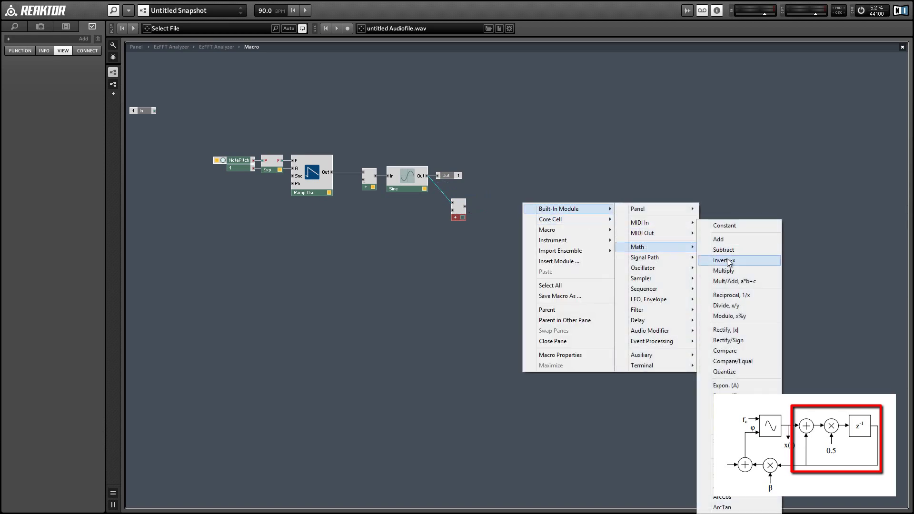
click(723, 270)
click(472, 210)
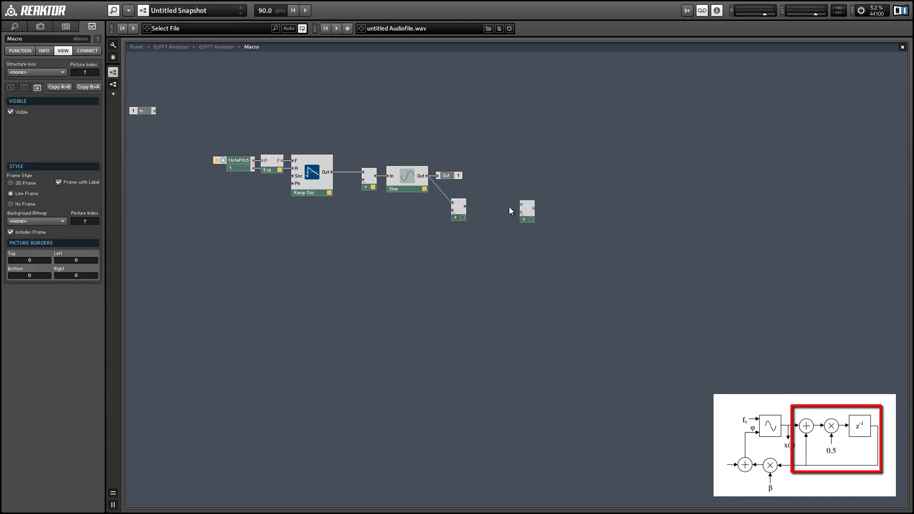
drag(521, 205, 465, 206)
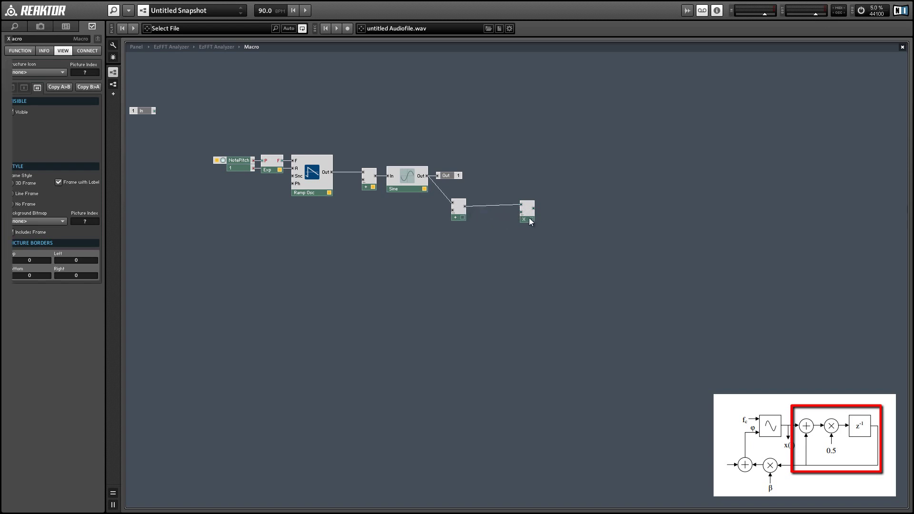
drag(531, 222, 536, 223)
right_click(529, 226)
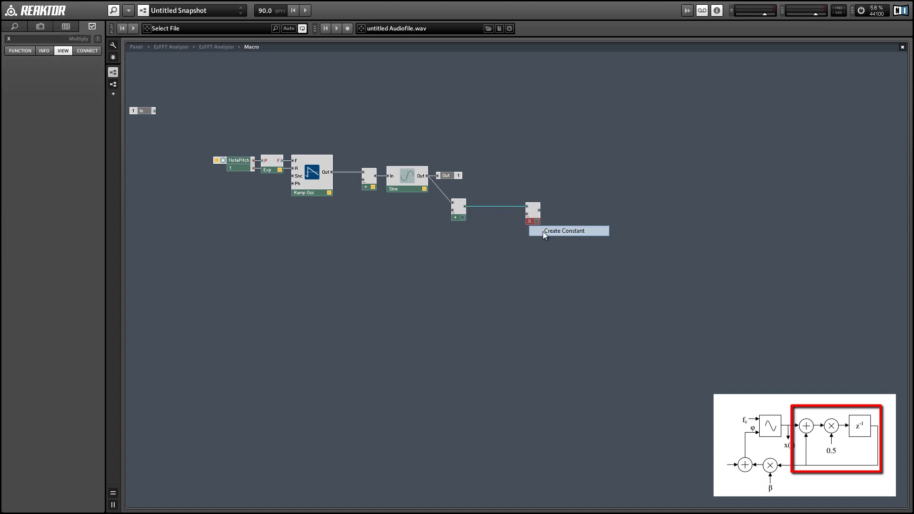
click(564, 231)
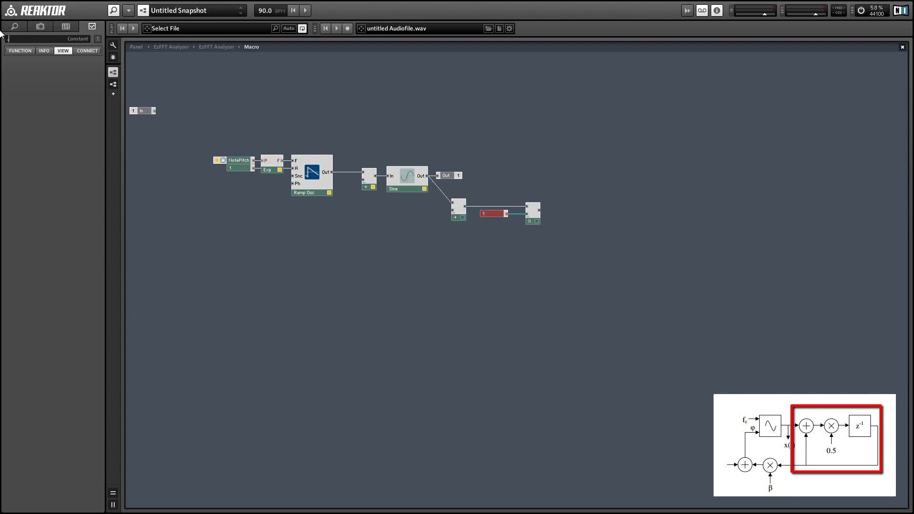
key(Return)
drag(537, 224, 514, 216)
click(552, 240)
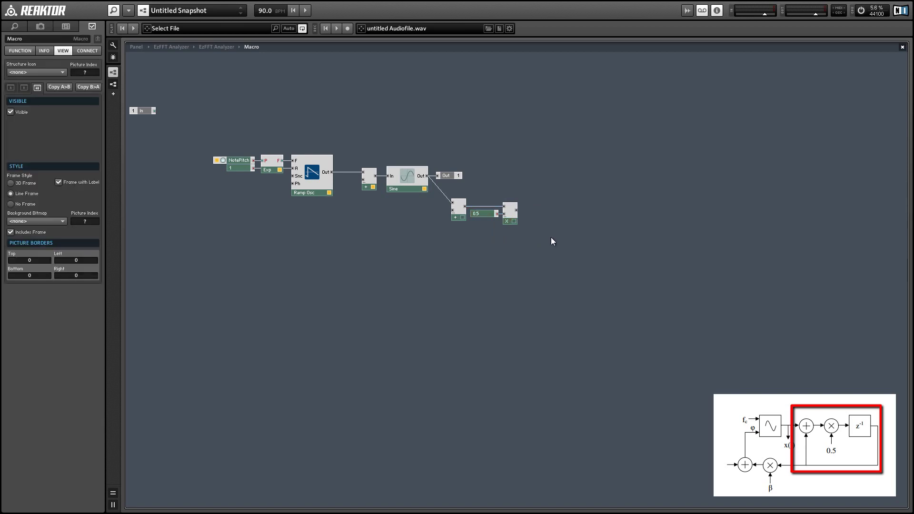
- Insert a Delay > Unit Delay module and feed it the 0.5 Multiply's output
right_click(557, 165)
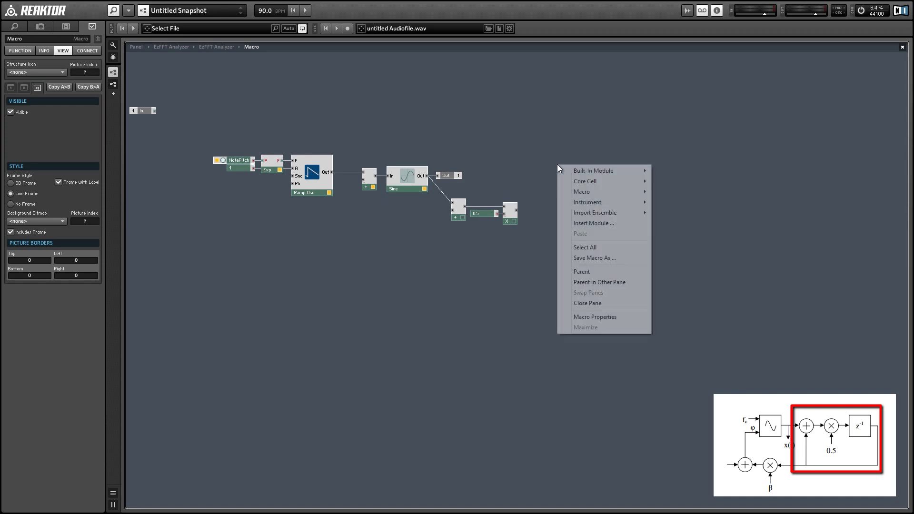
mouse_move(567, 172)
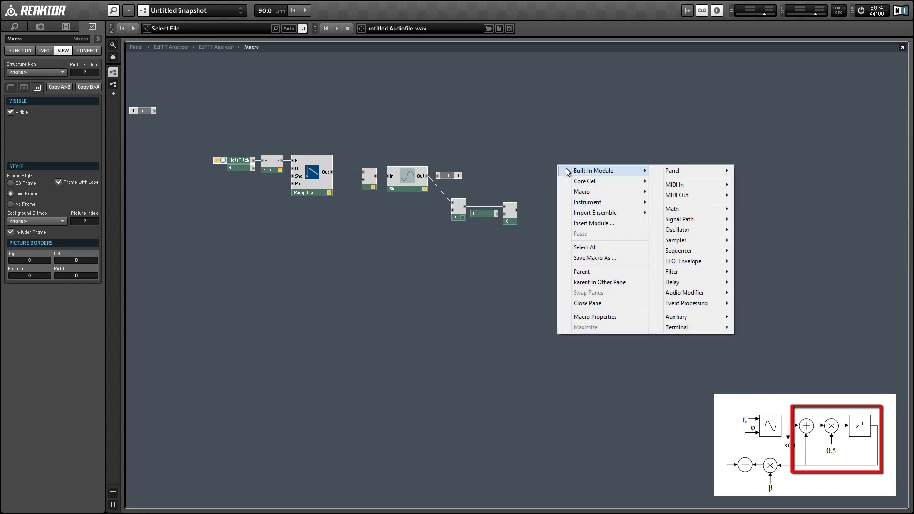
mouse_move(704, 305)
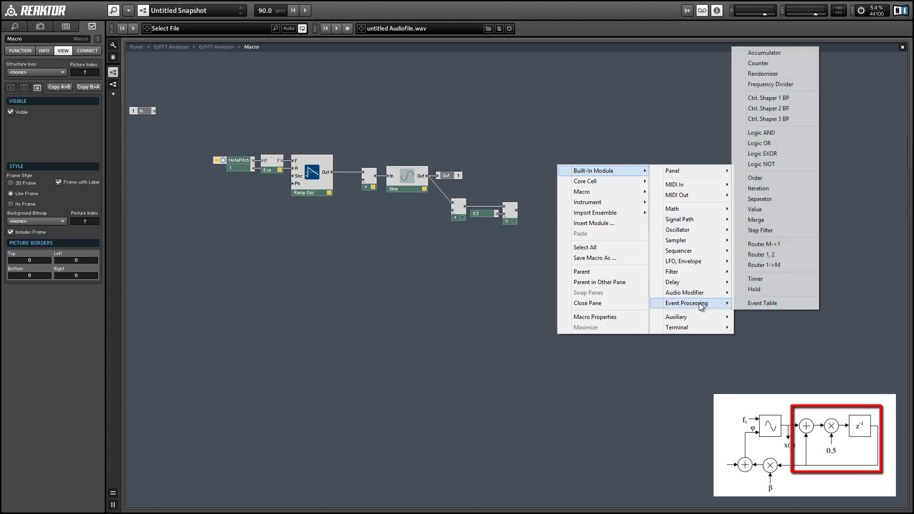
mouse_move(688, 283)
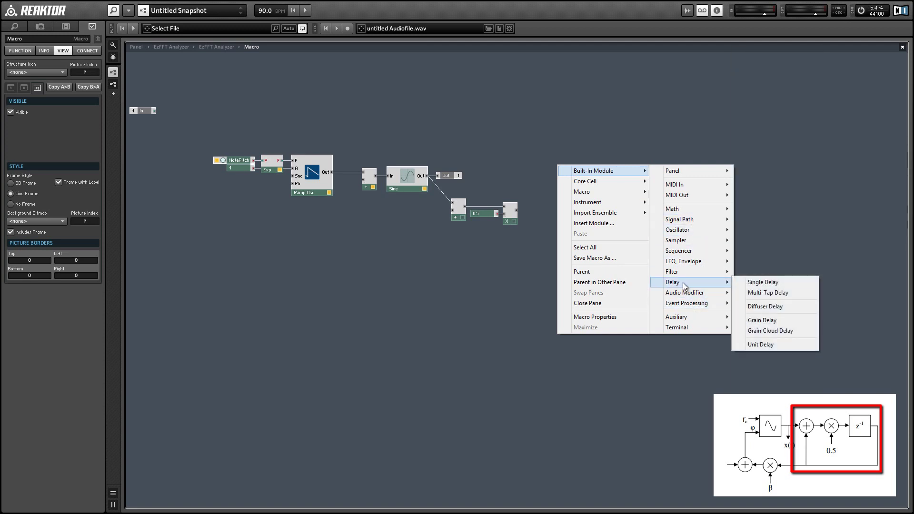
click(763, 344)
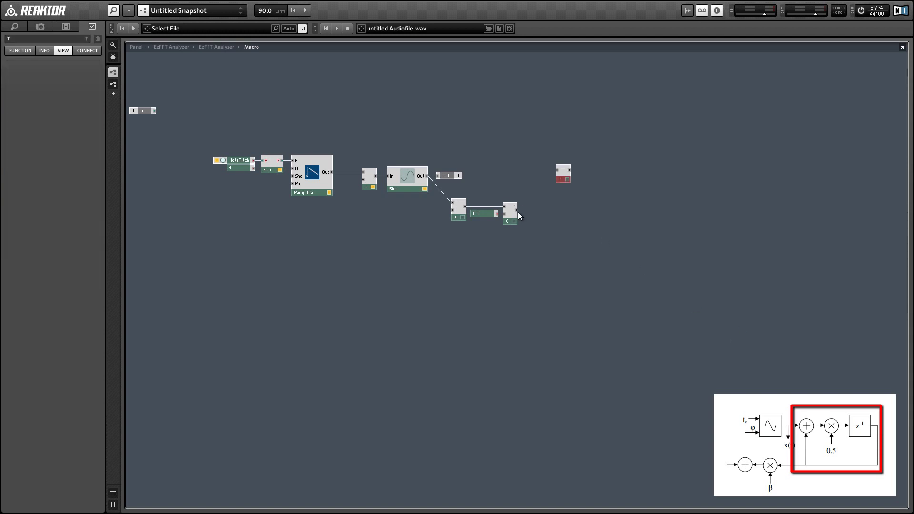
drag(516, 210, 559, 188)
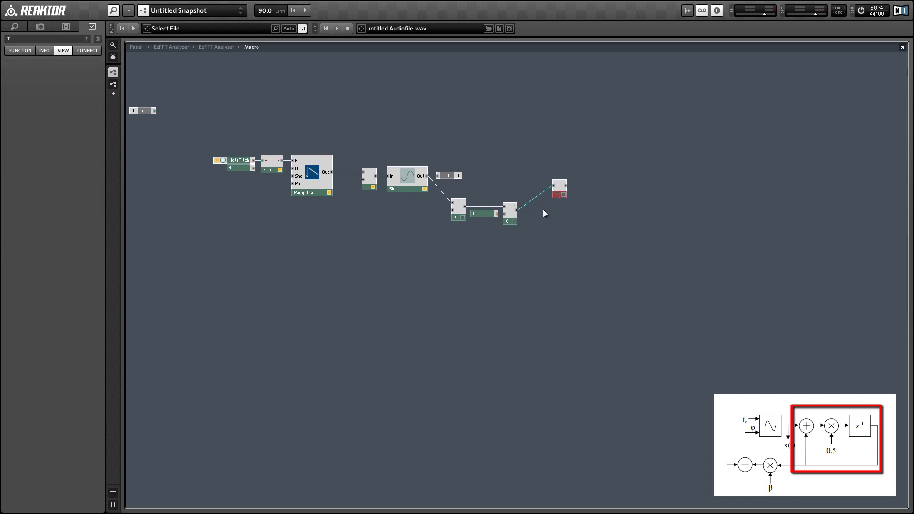
click(534, 244)
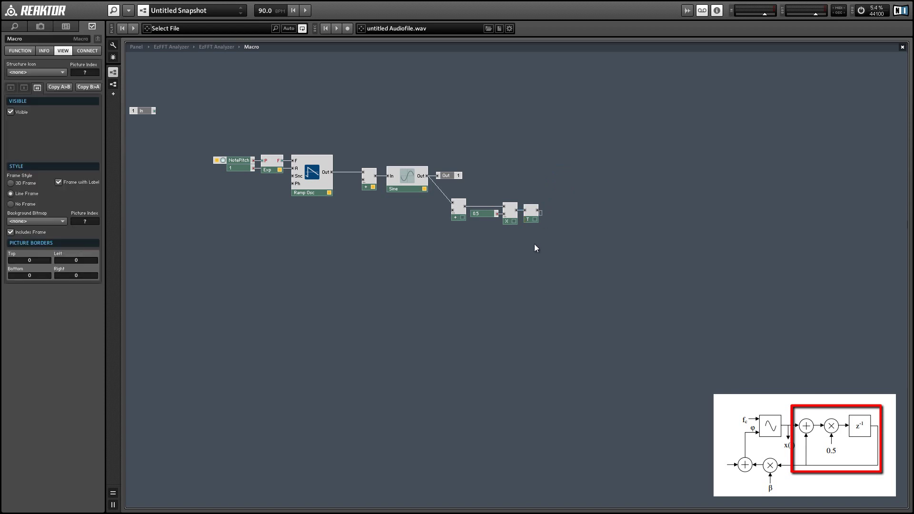
drag(534, 244, 455, 213)
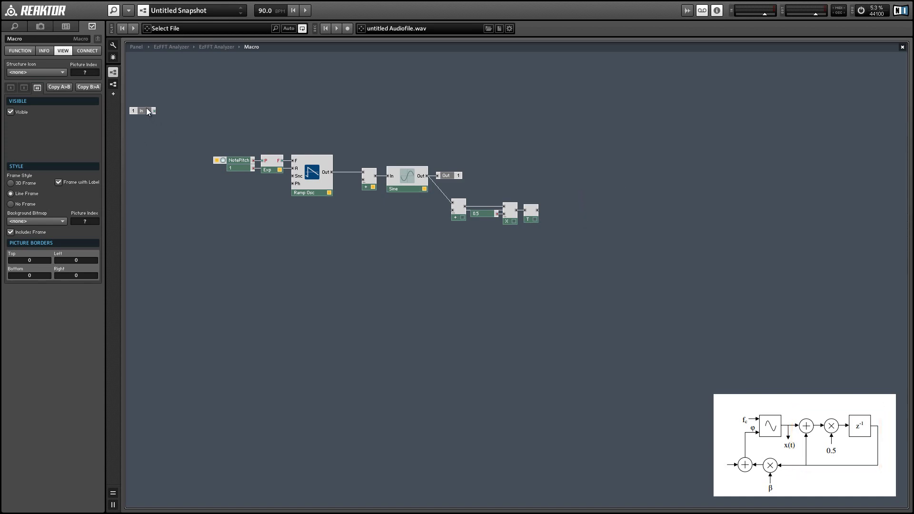
- Move the In module aside and add a Multiply fed by the Unit Delay output
drag(147, 113, 457, 276)
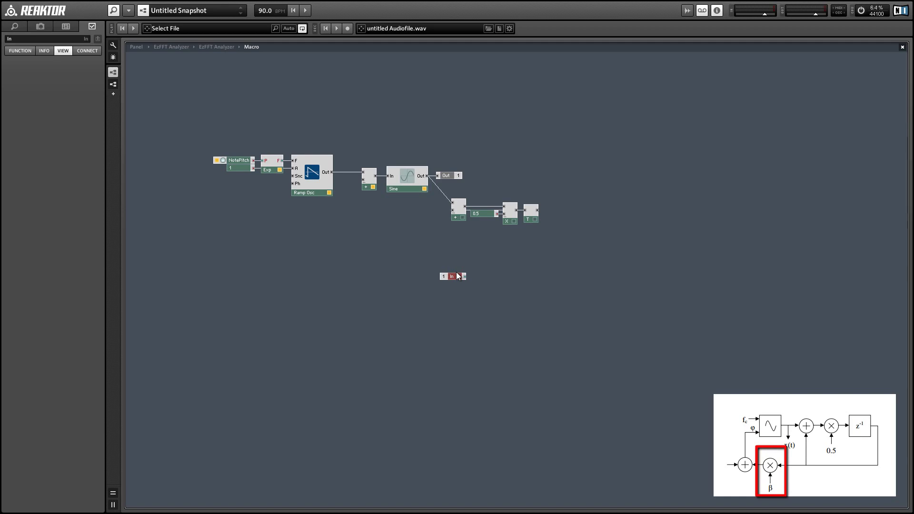
right_click(577, 195)
mouse_move(623, 221)
mouse_move(691, 238)
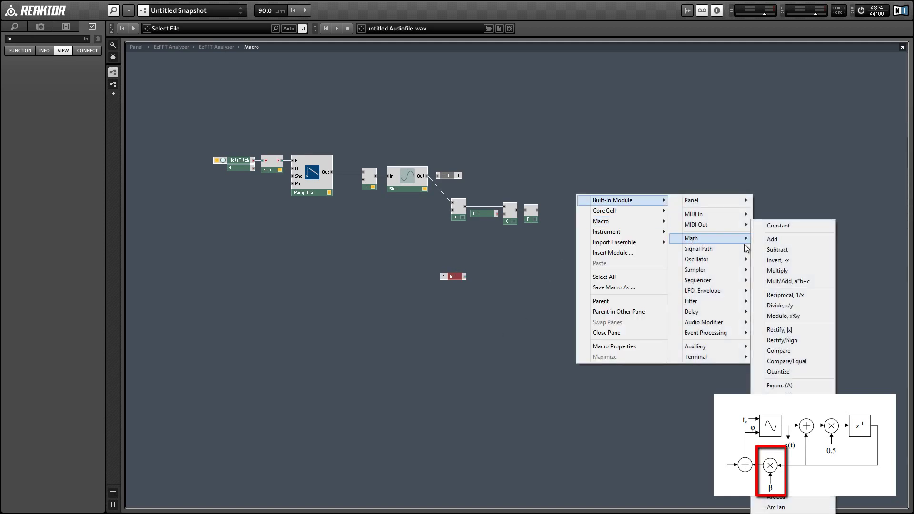
click(785, 270)
drag(536, 210, 370, 188)
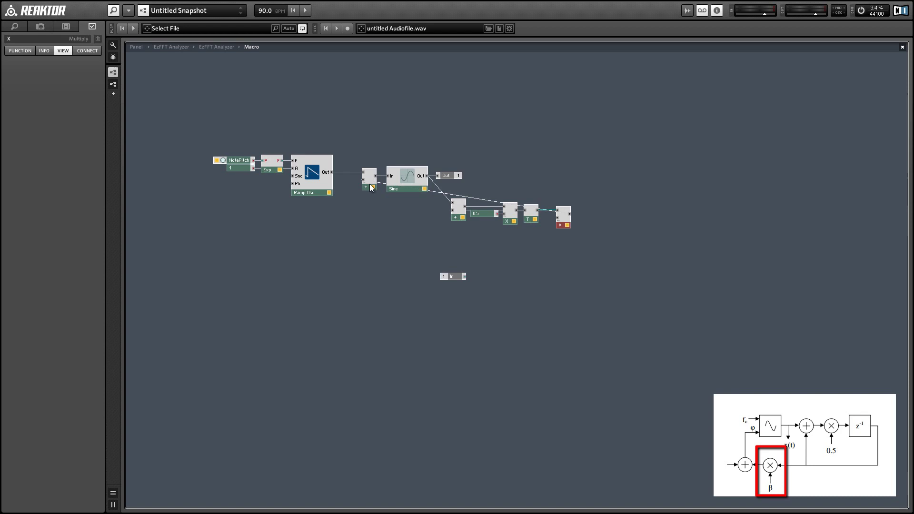
- Place the In module beside the new Multiply as its other input and rename it B
drag(453, 279, 546, 227)
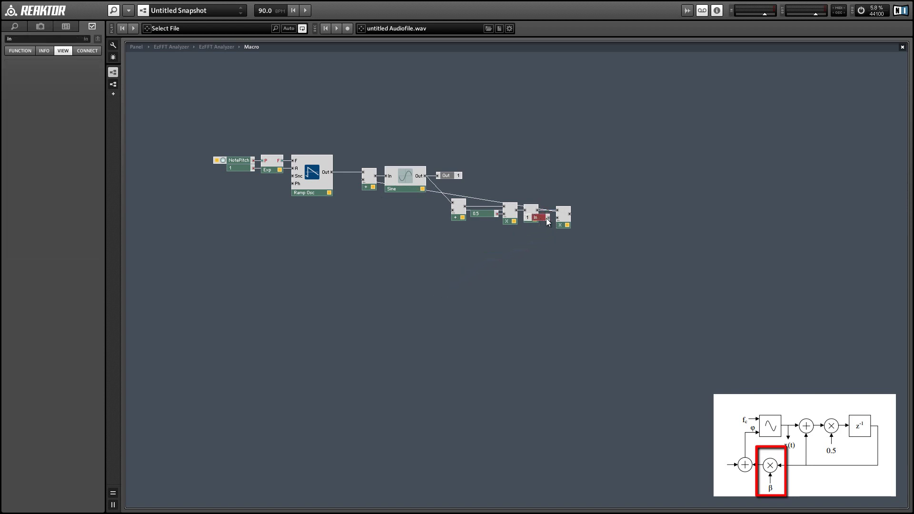
click(546, 205)
drag(546, 205, 589, 224)
click(572, 248)
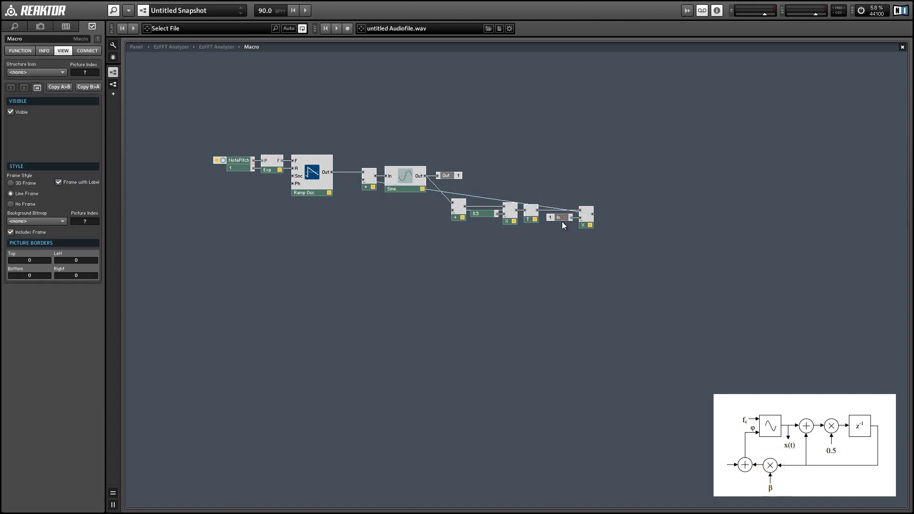
click(560, 222)
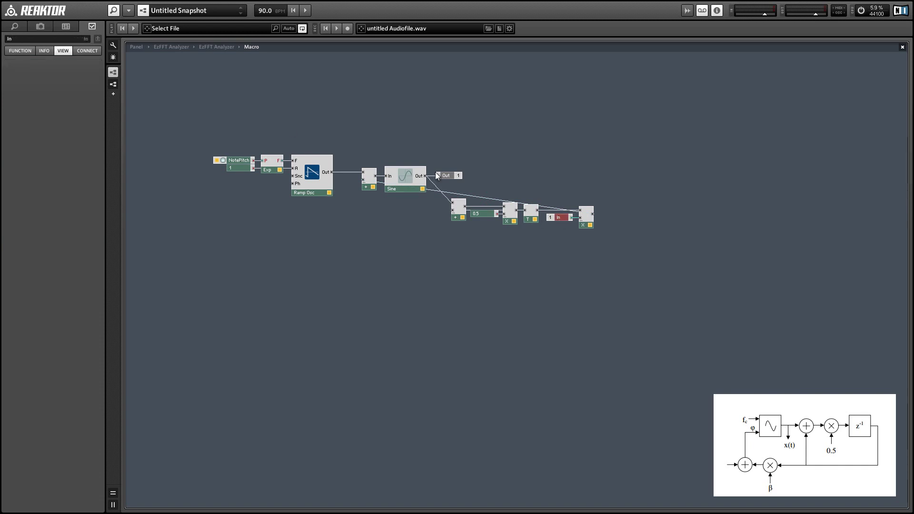
click(9, 39)
text(B)
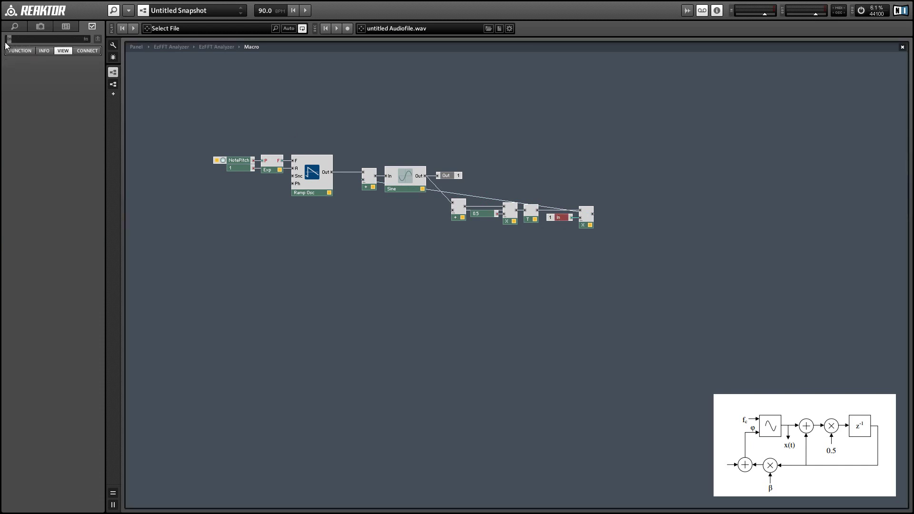
click(215, 219)
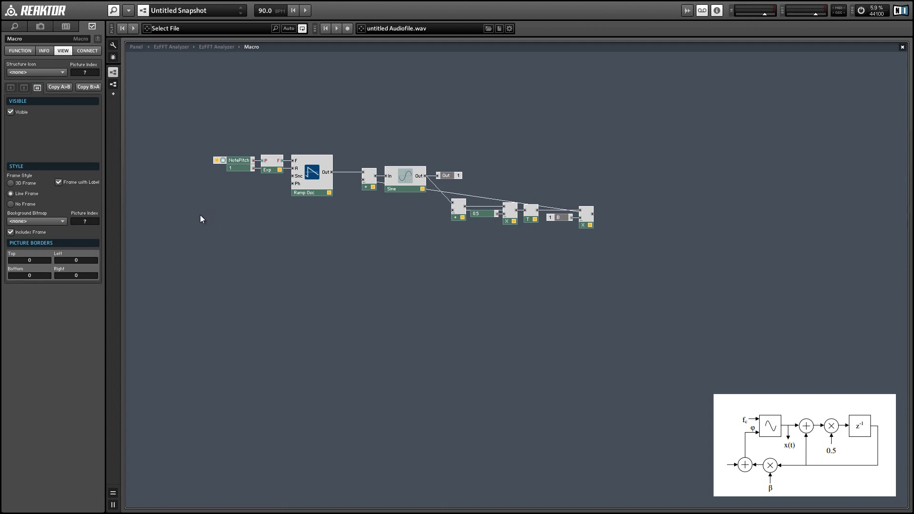
- Create a control on the Macro's B port and set its minimum to 0
double_click(273, 245)
right_click(256, 115)
click(276, 119)
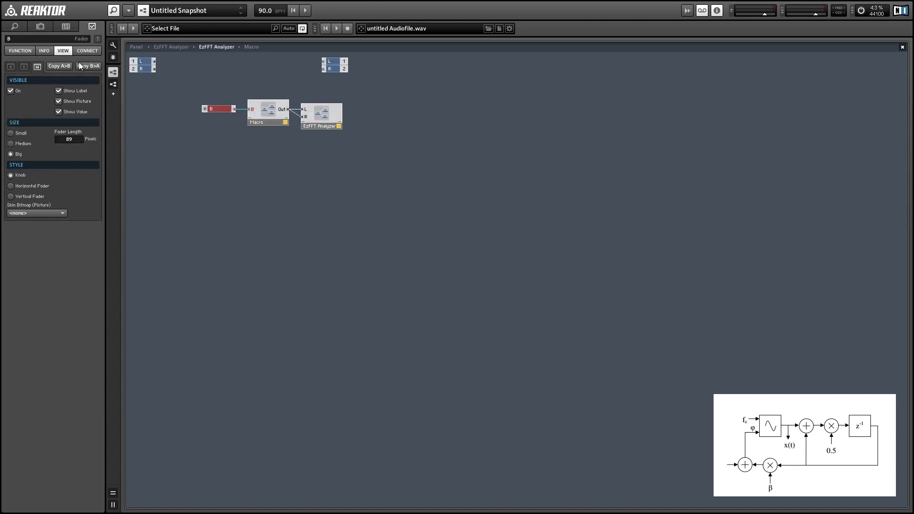
click(13, 51)
double_click(31, 94)
key(BackSpace)
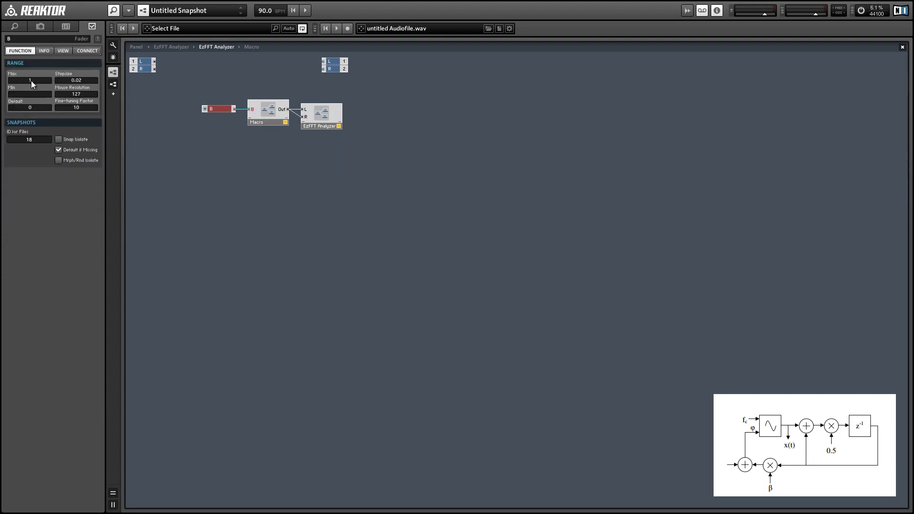
text(0)
key(Return)
- Set the B control's step size to 0, max 0.4, default 0.2, then re-enter the Macro
click(176, 169)
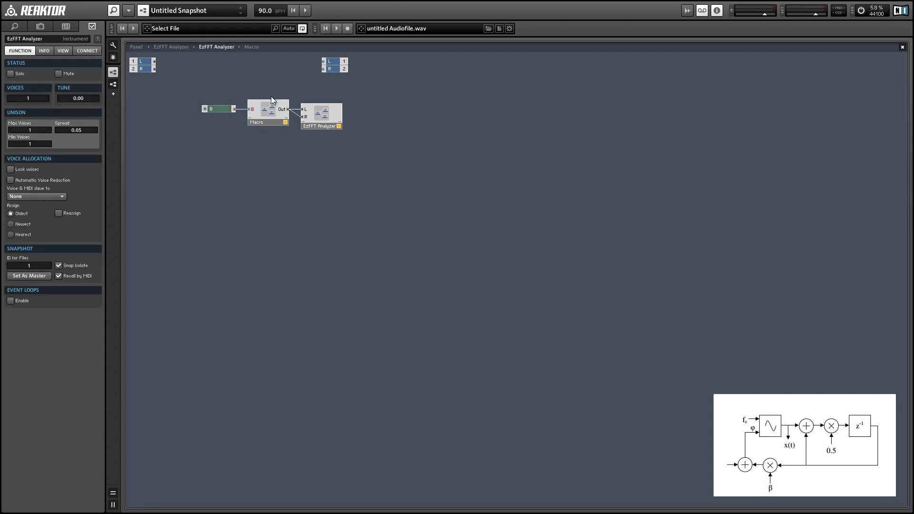
click(219, 109)
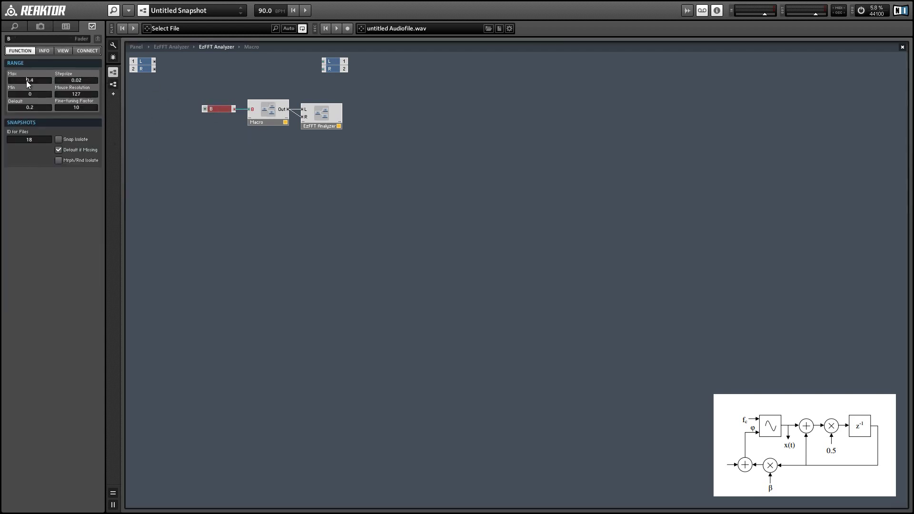
double_click(72, 81)
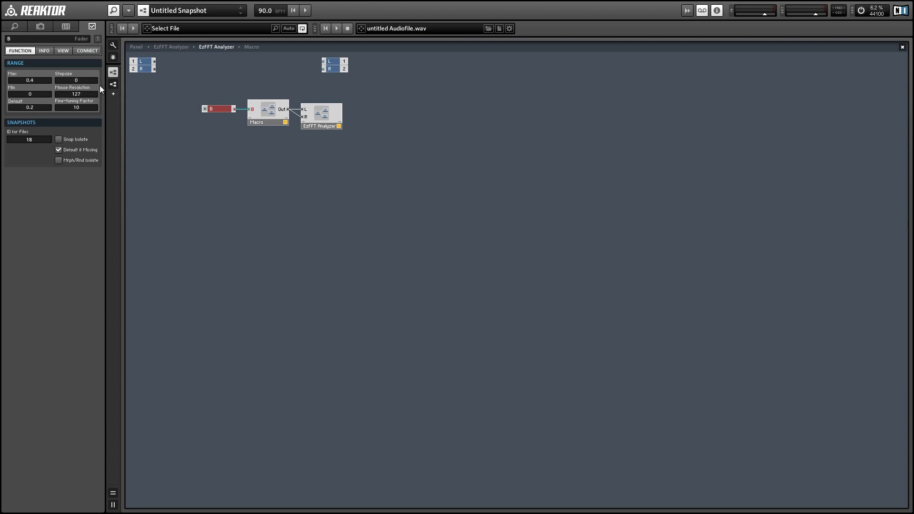
click(240, 158)
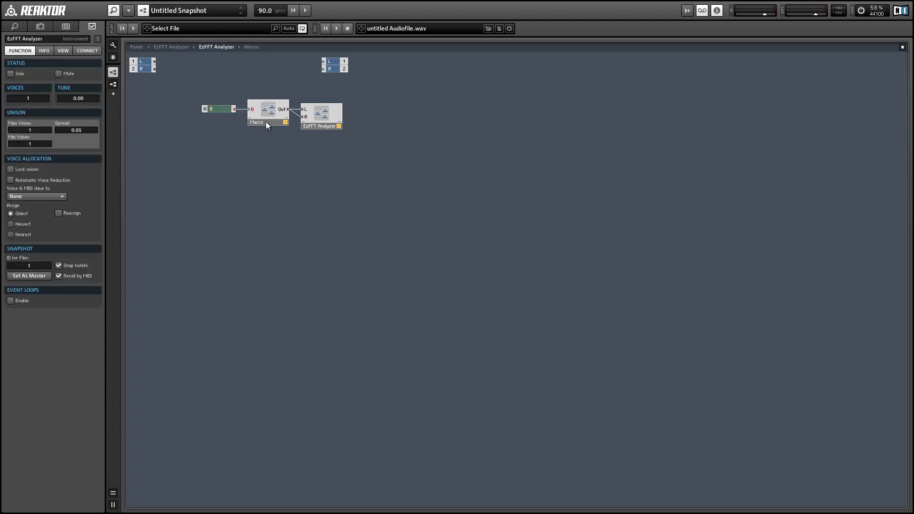
click(265, 122)
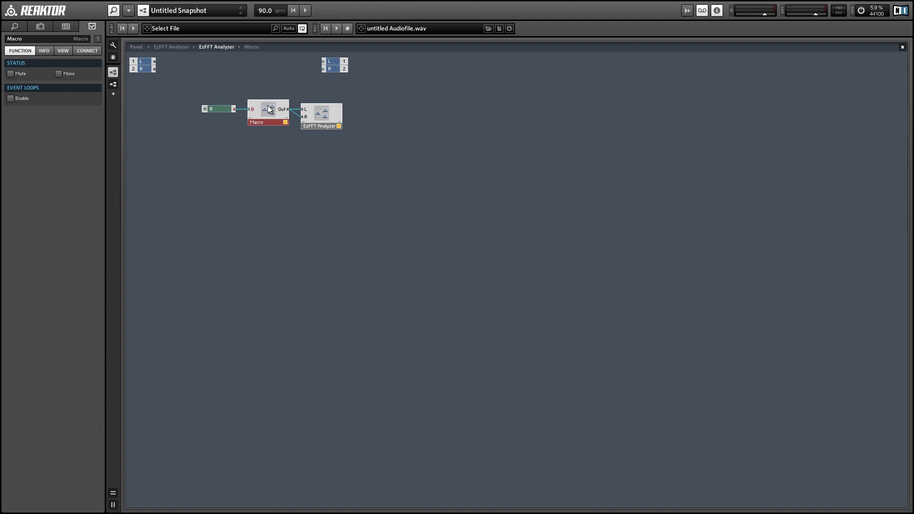
double_click(269, 109)
- Add a Panel XY module with Ramp Osc Out on X1 and Sine Out on Y1
right_click(428, 90)
mouse_move(462, 92)
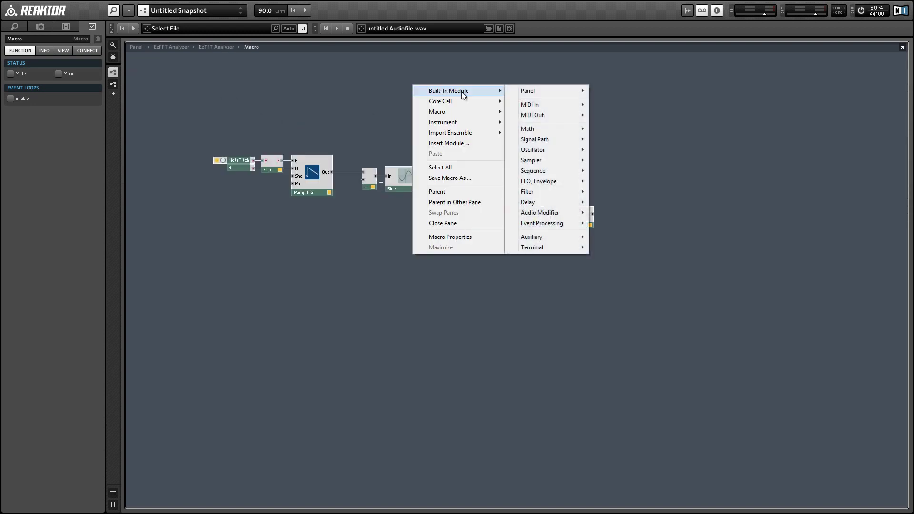
mouse_move(556, 94)
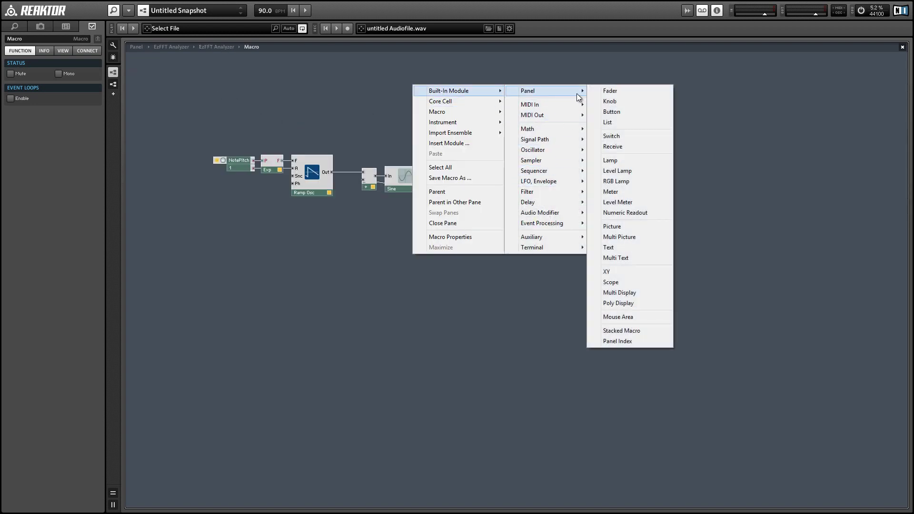
click(612, 271)
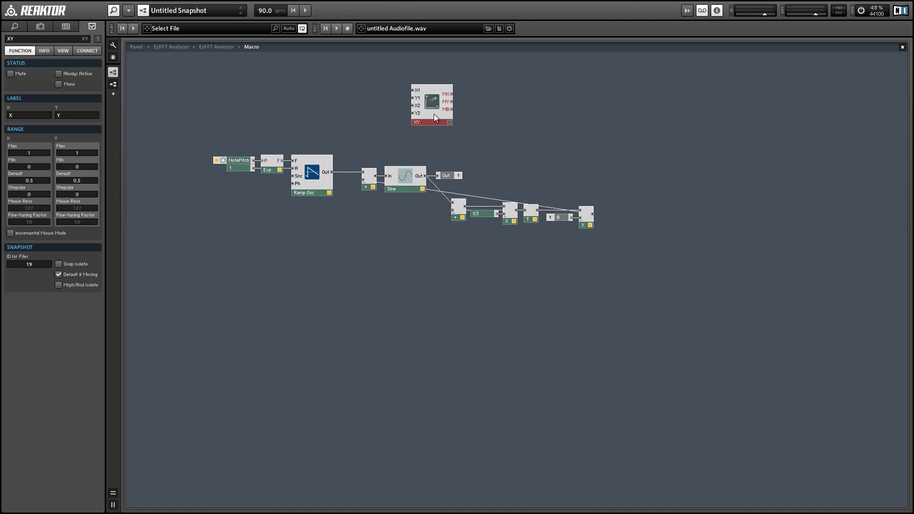
drag(433, 113, 464, 147)
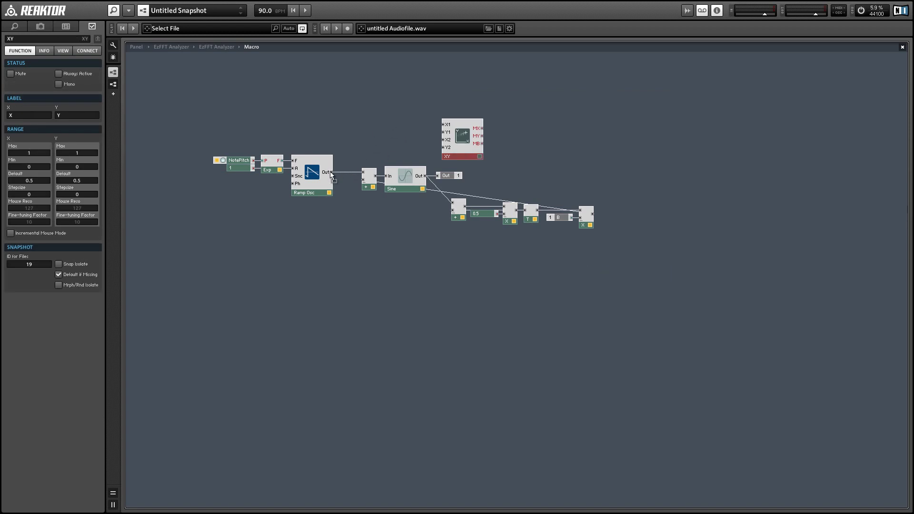
drag(332, 173, 443, 124)
drag(425, 176, 467, 150)
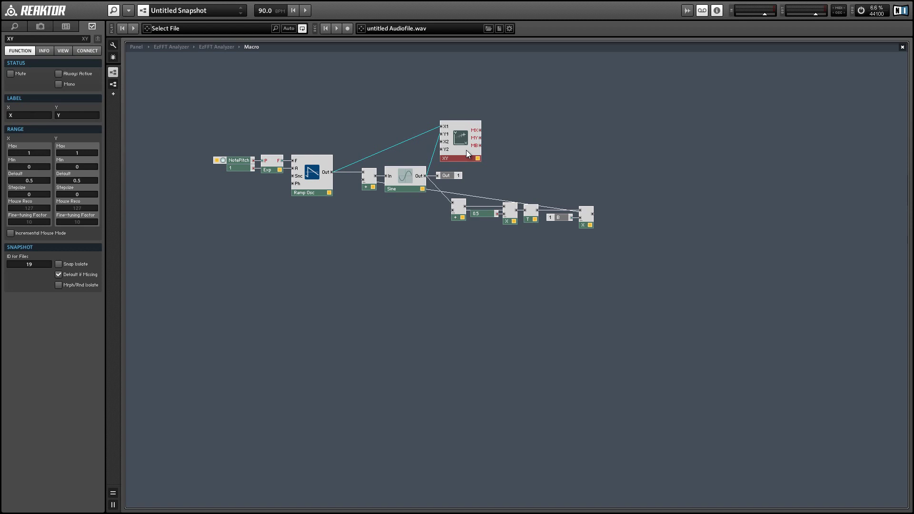
- Set the XY display's object type to Scope, keeping cursor type None
click(71, 50)
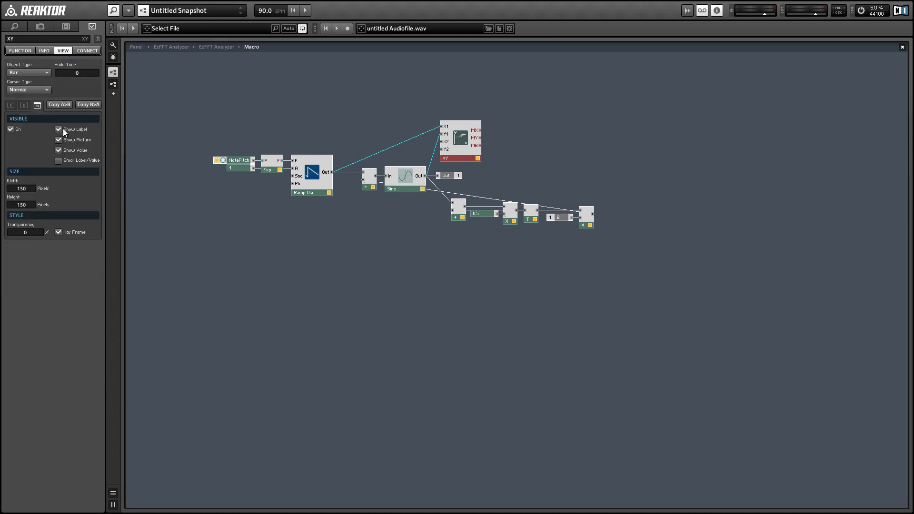
click(28, 72)
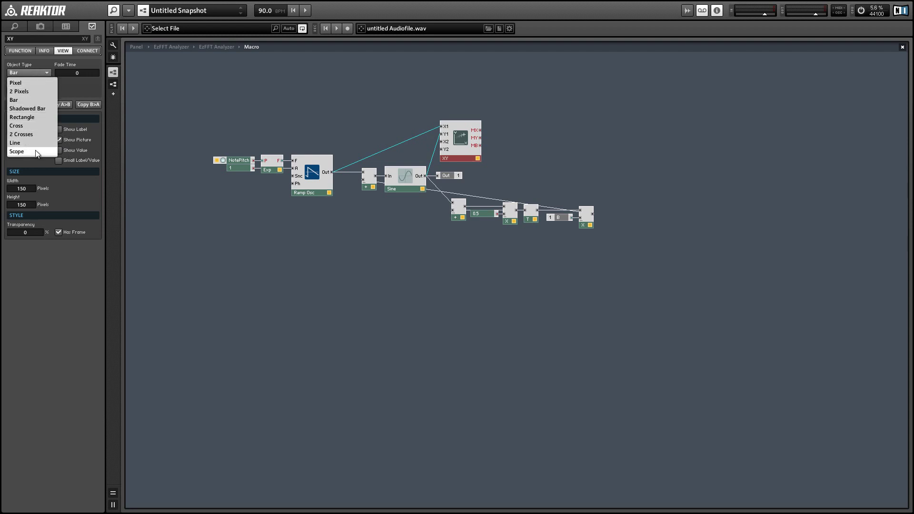
click(37, 151)
click(24, 90)
click(22, 99)
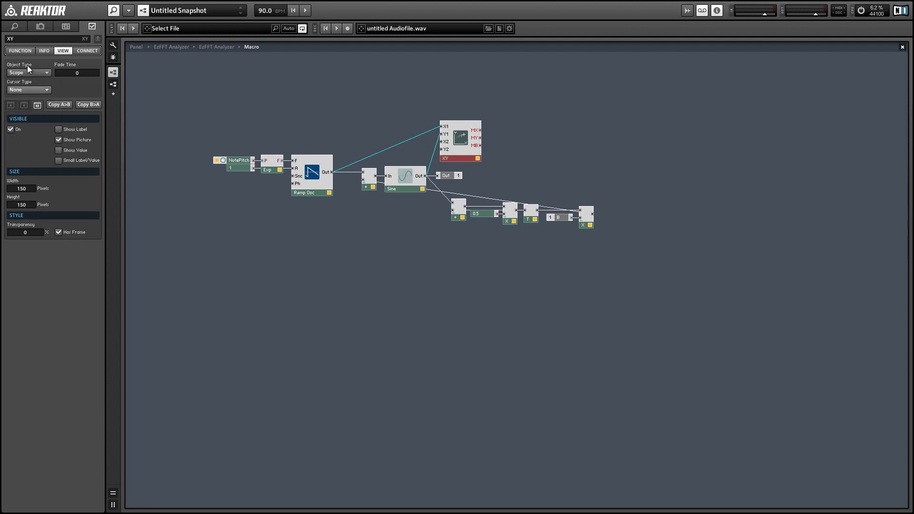
click(24, 52)
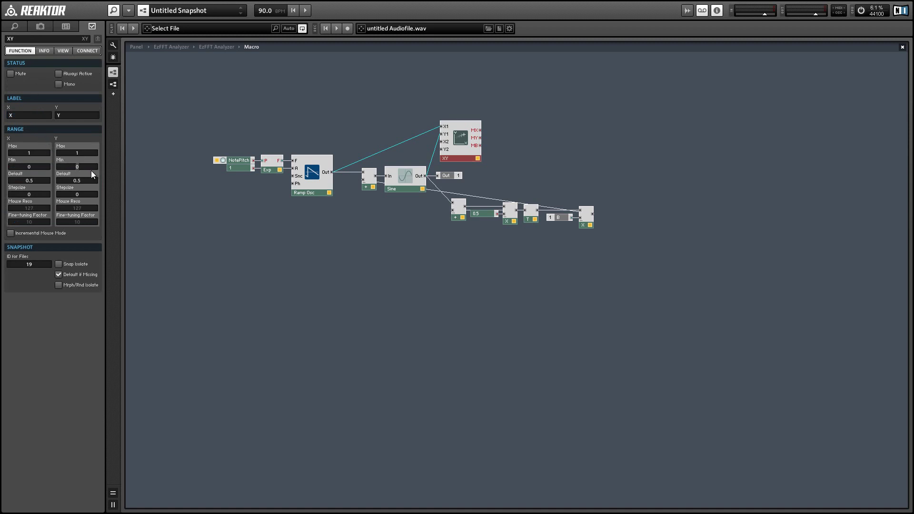
- Move the Macro scope to the panel's lower right and knob B to the lower middle, then try B values
click(135, 48)
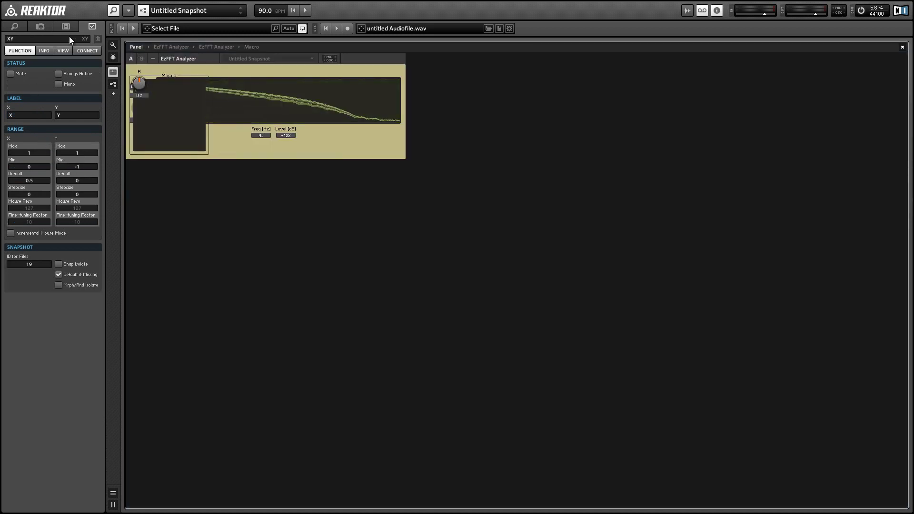
click(178, 83)
drag(178, 84, 366, 129)
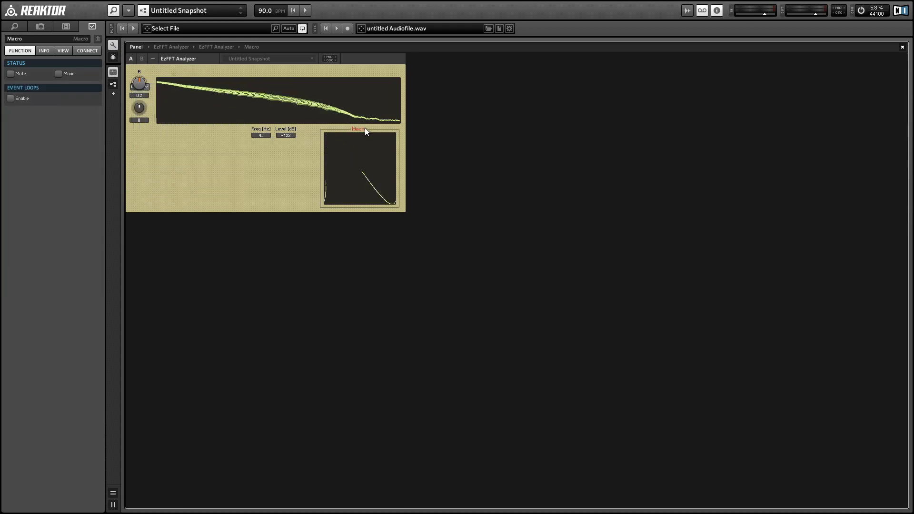
drag(138, 84, 303, 194)
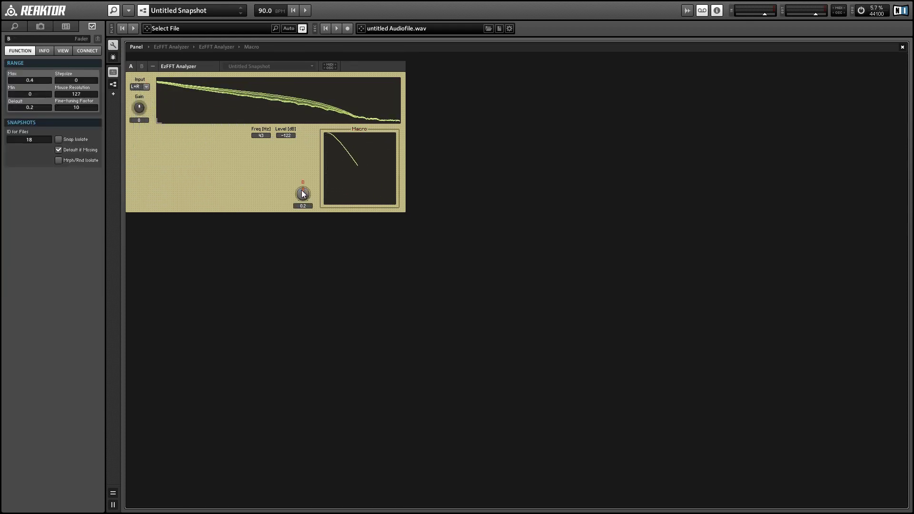
click(117, 44)
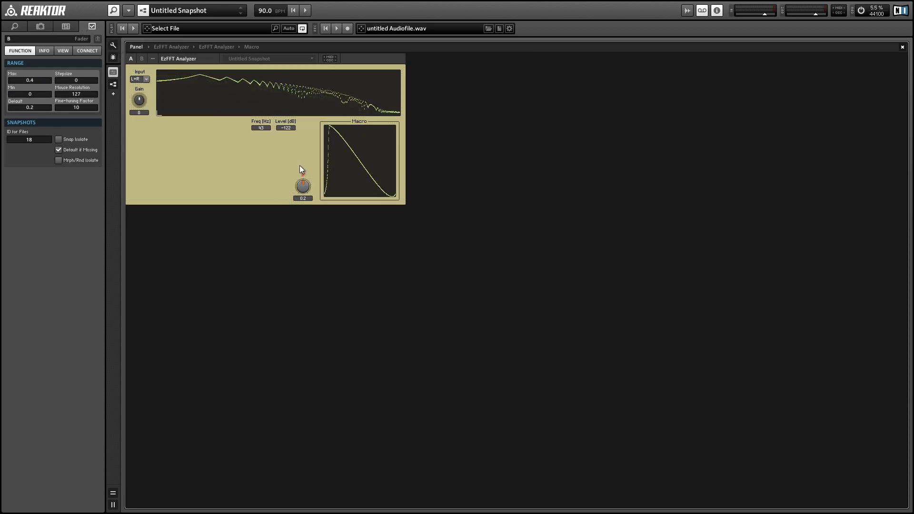
drag(308, 194, 284, 168)
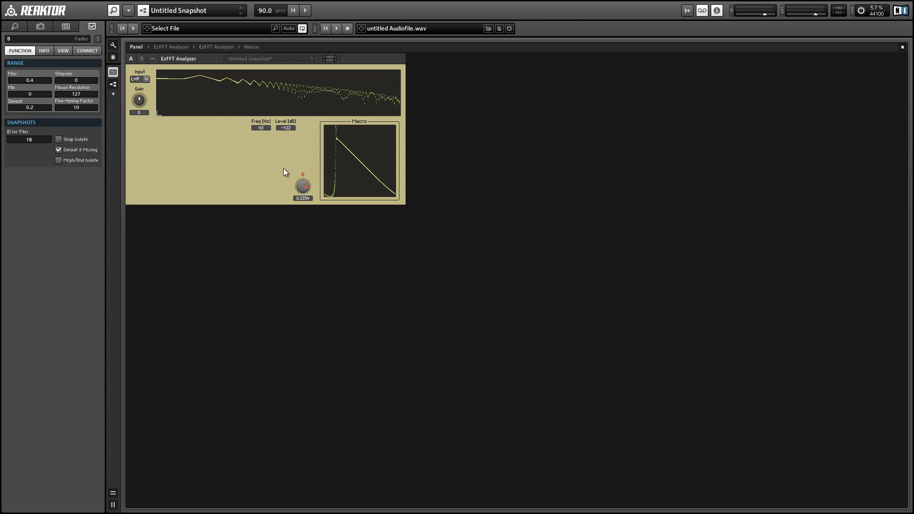
drag(284, 168, 289, 180)
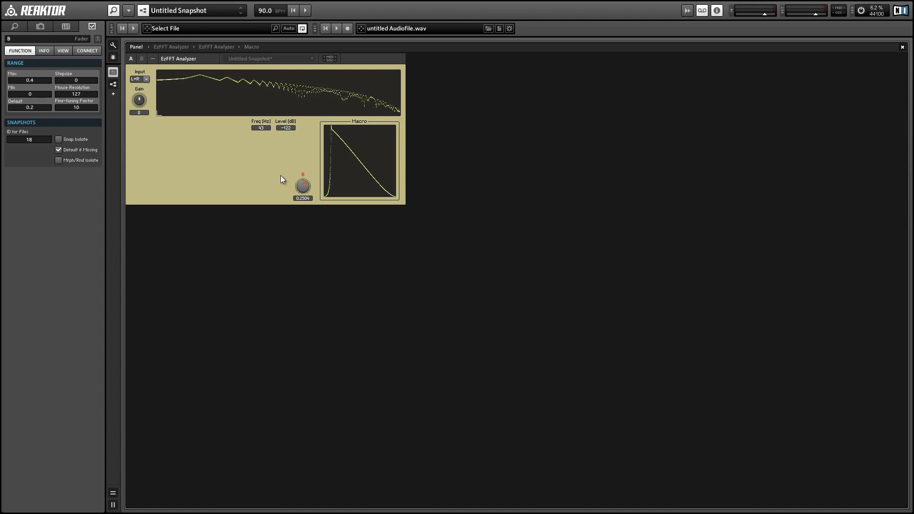
- Set knob B's maximum to 0.25, turn it fully up, and open the Macro's structure
click(34, 81)
key(shift+Left)
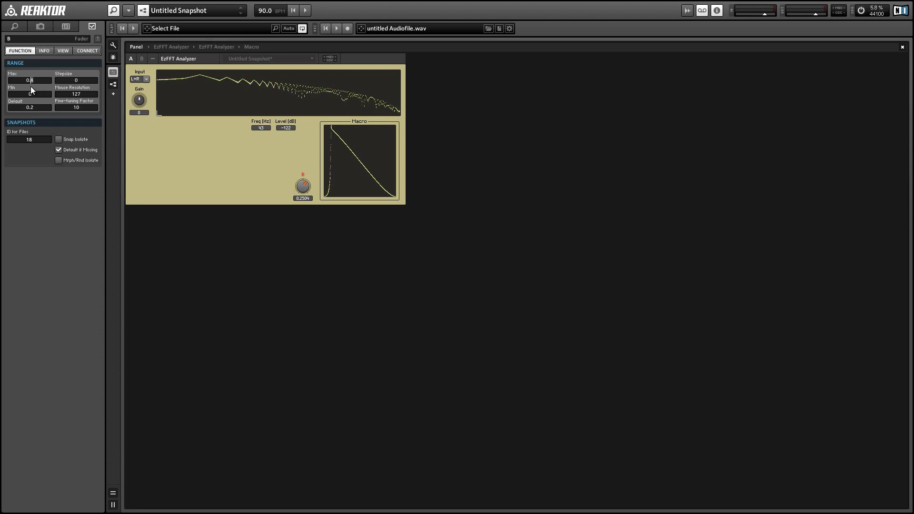
text(25)
key(Return)
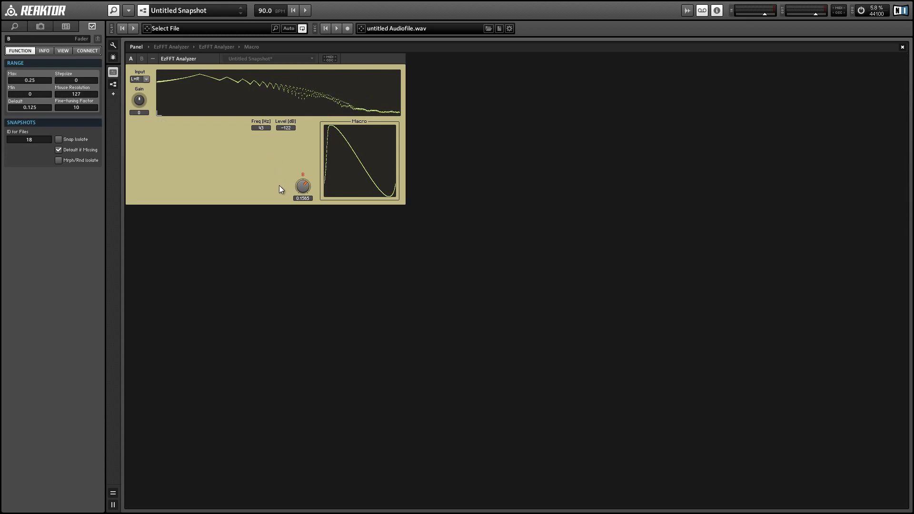
drag(304, 173, 291, 145)
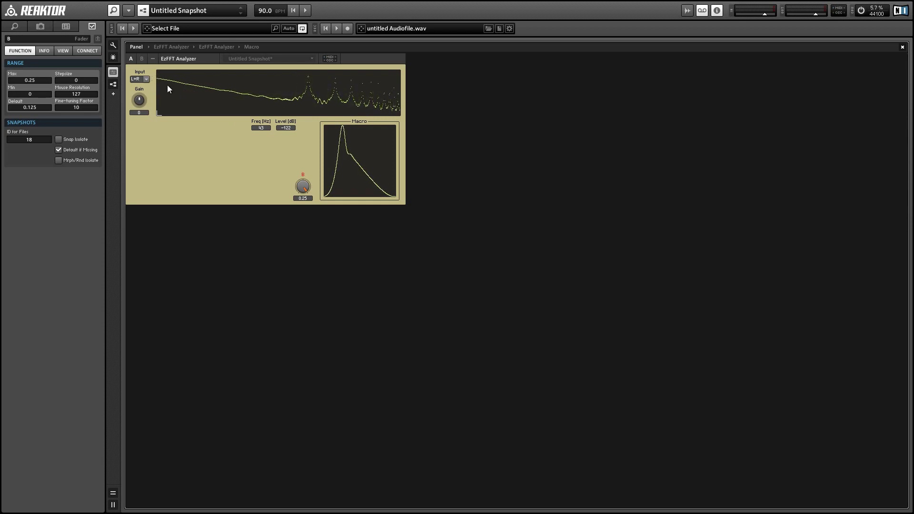
double_click(323, 147)
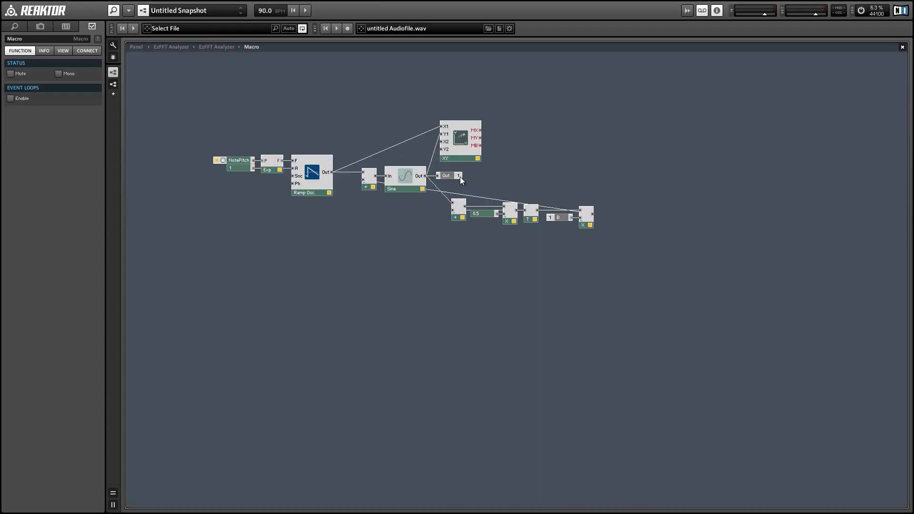
- Insert an HP/LP 1-Pole filter after the Sine, with its HP output feeding XY scope Y1 and Out
drag(461, 180, 674, 177)
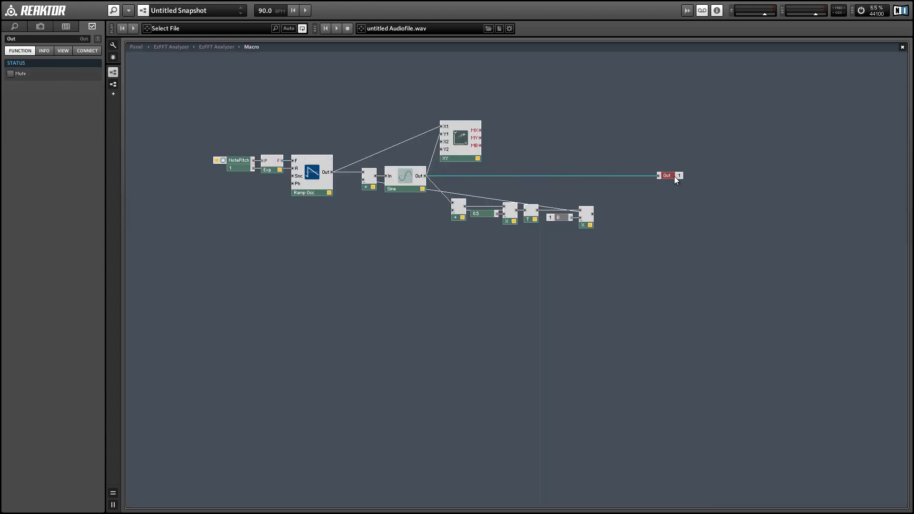
click(614, 149)
mouse_move(581, 122)
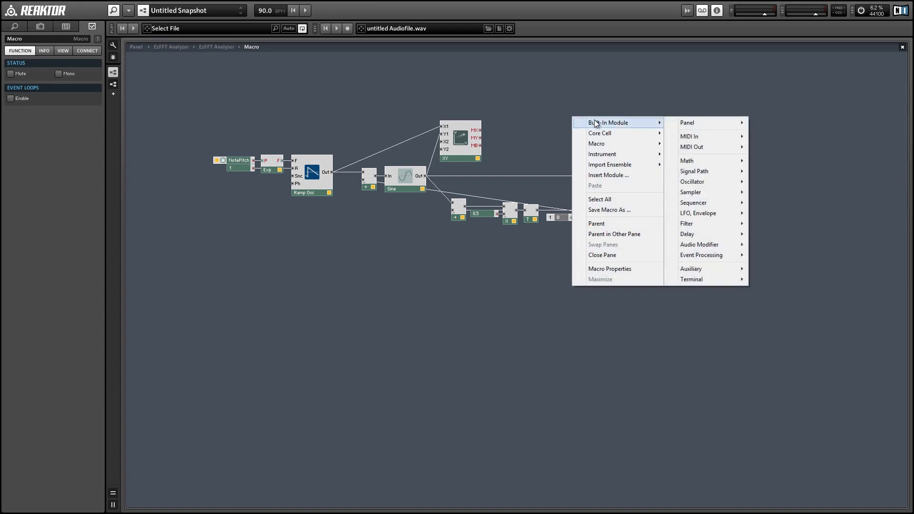
mouse_move(698, 224)
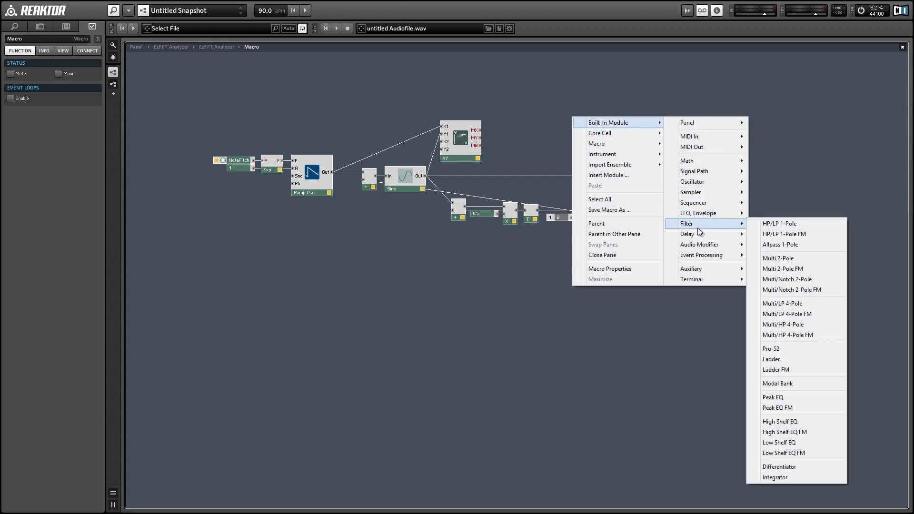
click(793, 224)
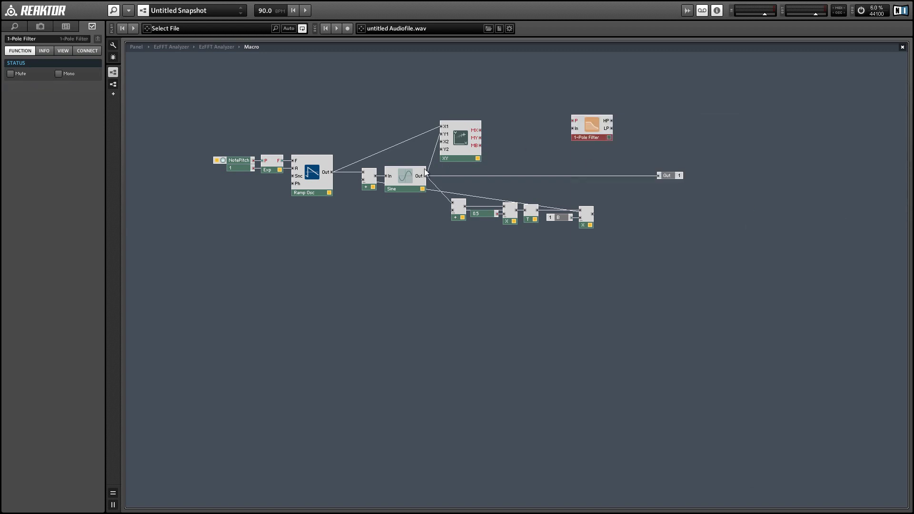
drag(425, 174, 514, 134)
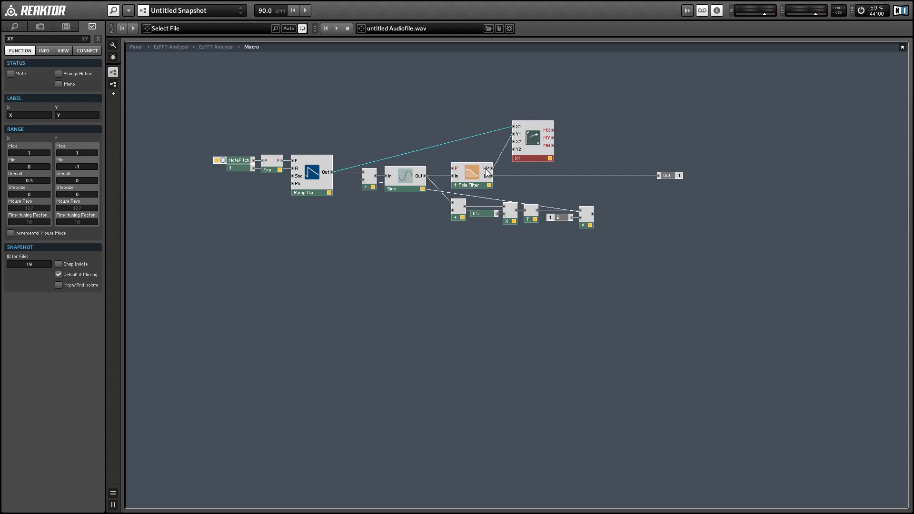
drag(492, 168, 520, 166)
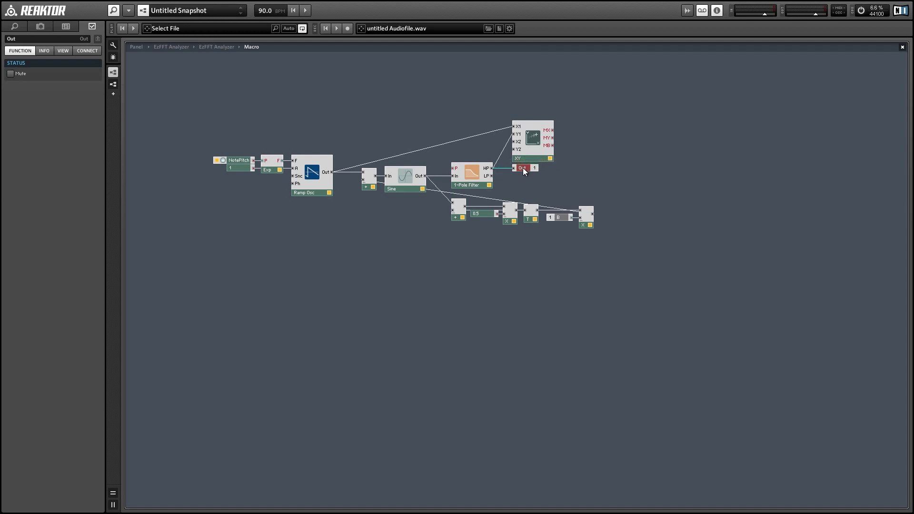
- Go up to the EzFFT Analyzer level and connect the Macro output to the left channel
click(557, 174)
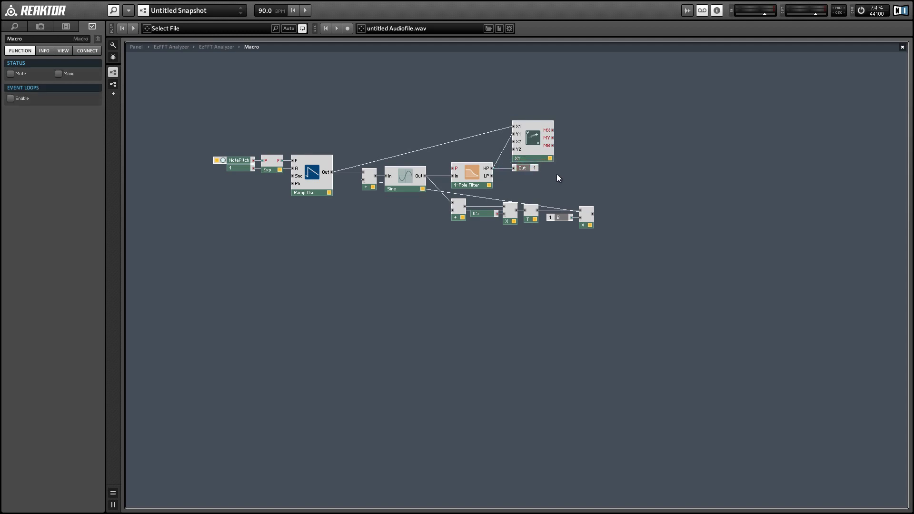
double_click(557, 175)
drag(312, 74, 307, 95)
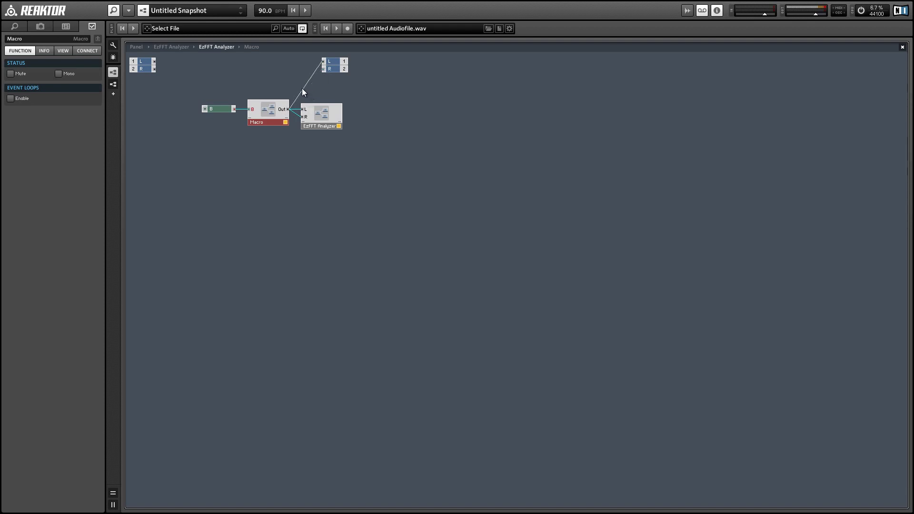
- Add an AR envelope beside the Macro with a Gate source wired to its G input
click(304, 89)
right_click(267, 68)
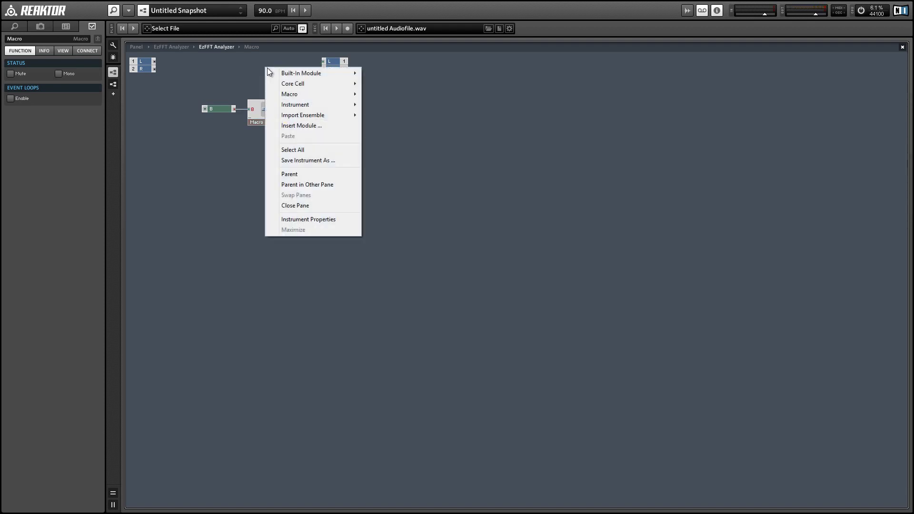
mouse_move(278, 73)
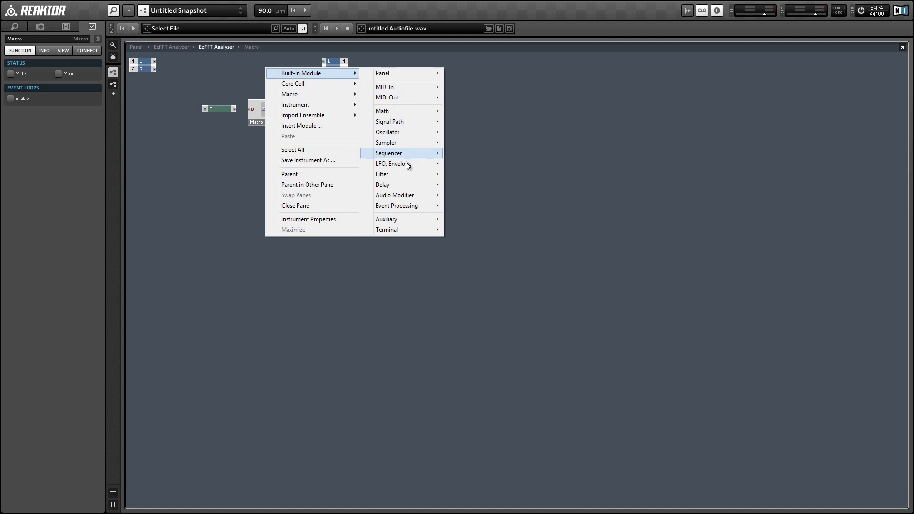
mouse_move(409, 163)
click(462, 279)
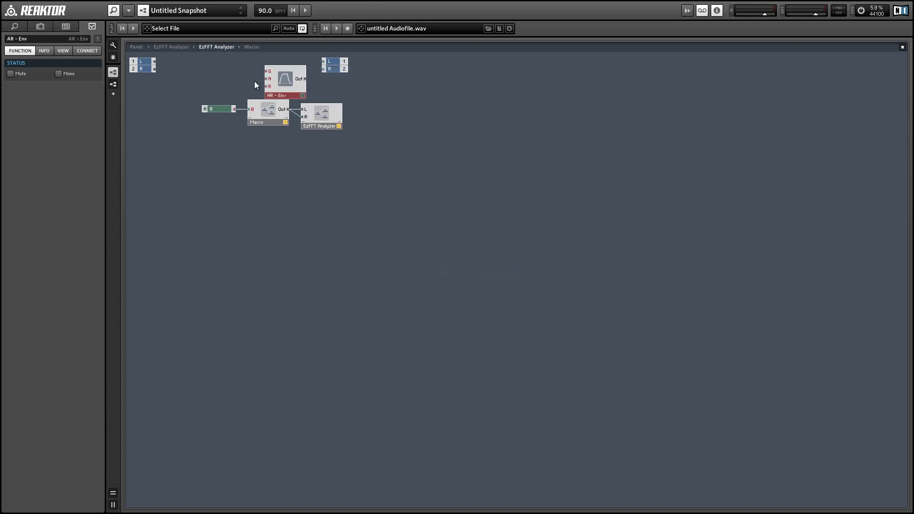
drag(262, 82, 199, 72)
right_click(228, 76)
click(228, 77)
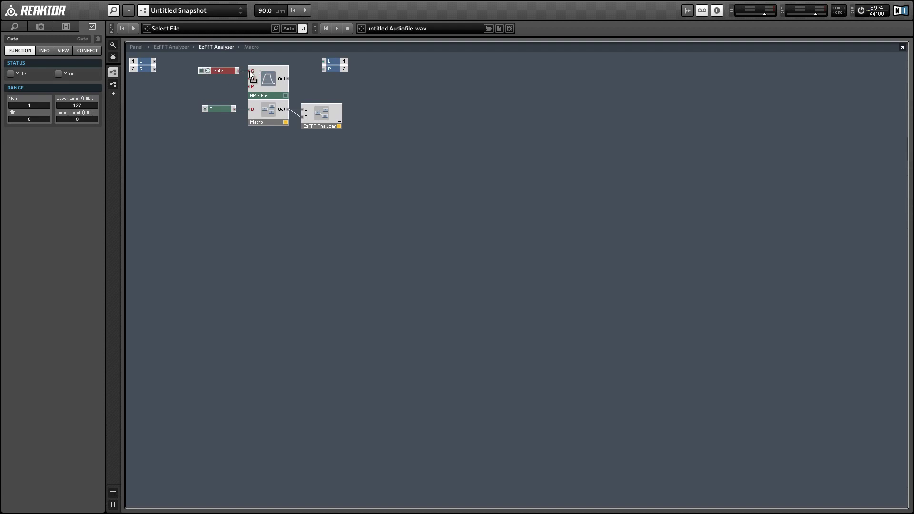
- Insert a * multiply module before the L/R outputs and show the instrument panel
double_click(325, 95)
text(*)
key(Return)
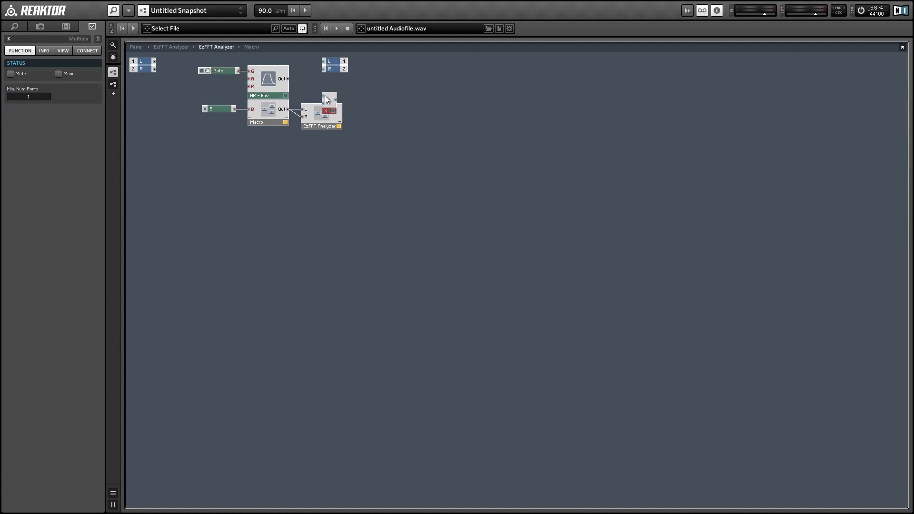
mouse_move(334, 112)
mouse_down()
mouse_move(299, 77)
mouse_move(288, 109)
mouse_move(324, 62)
mouse_move(324, 69)
mouse_up()
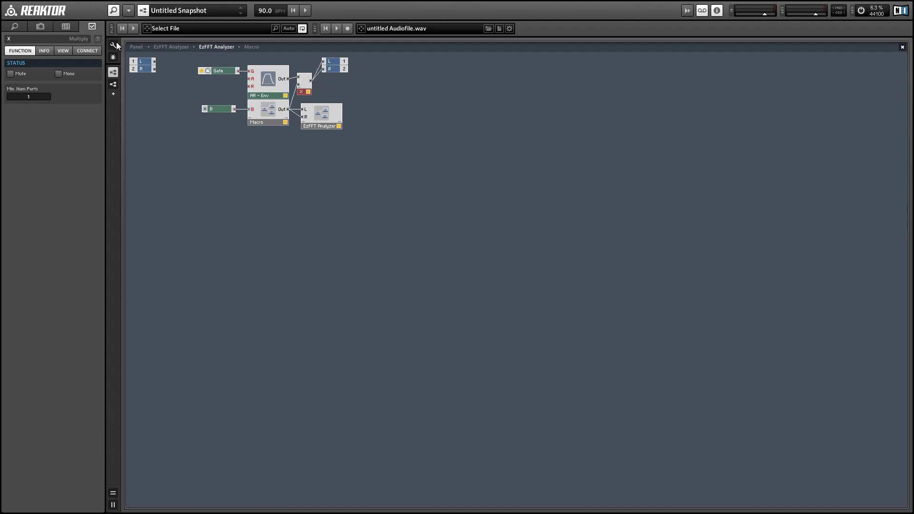
click(133, 47)
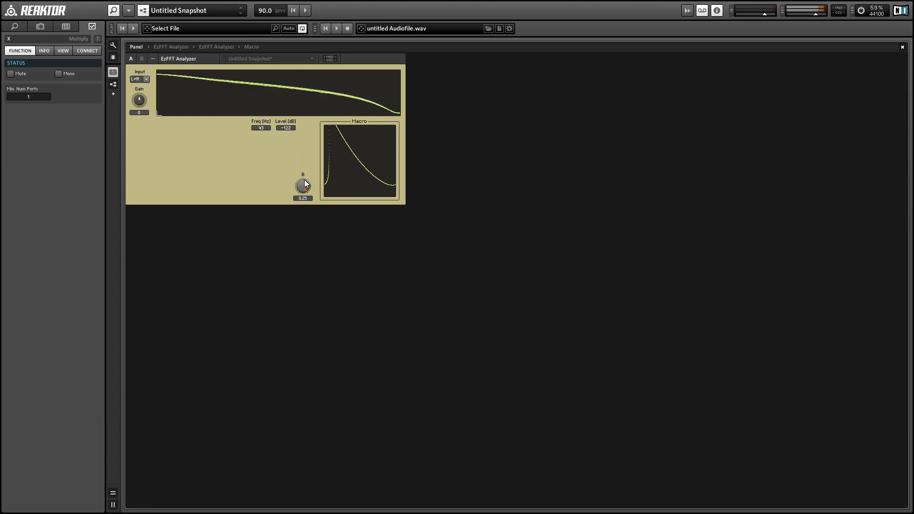
- Lower knob B to about 0.1909 for richer harmonics, then return to the structure view with F6
drag(304, 185, 287, 153)
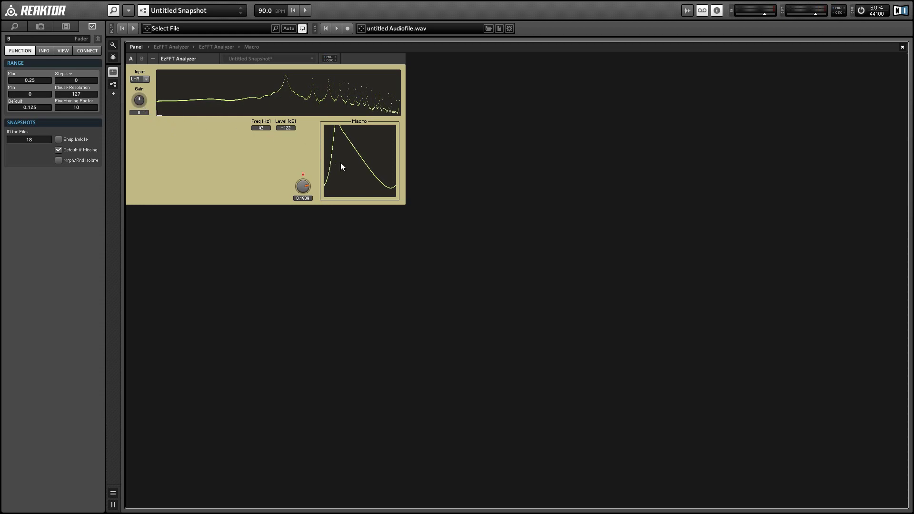
click(314, 159)
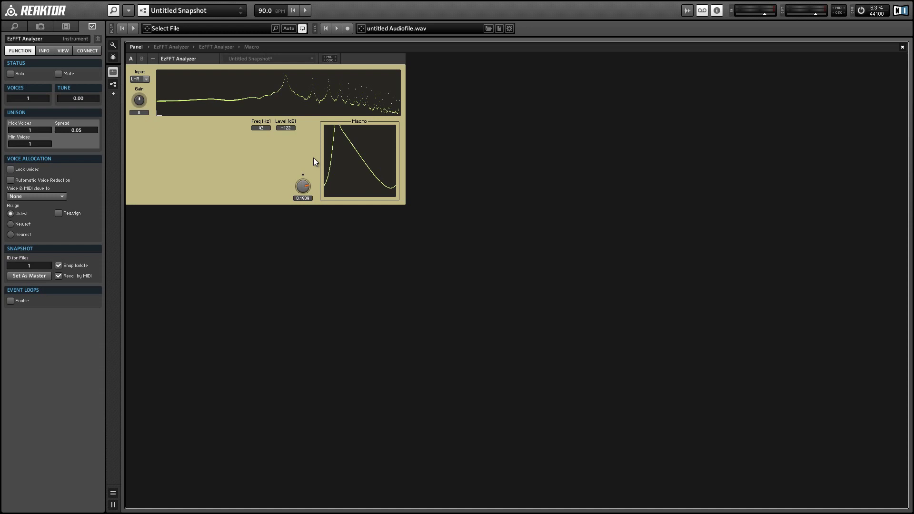
key(F6)
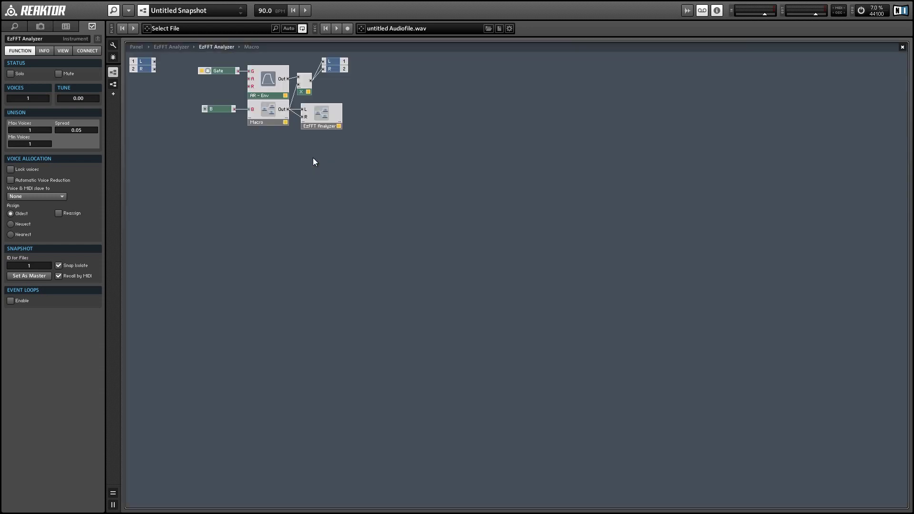